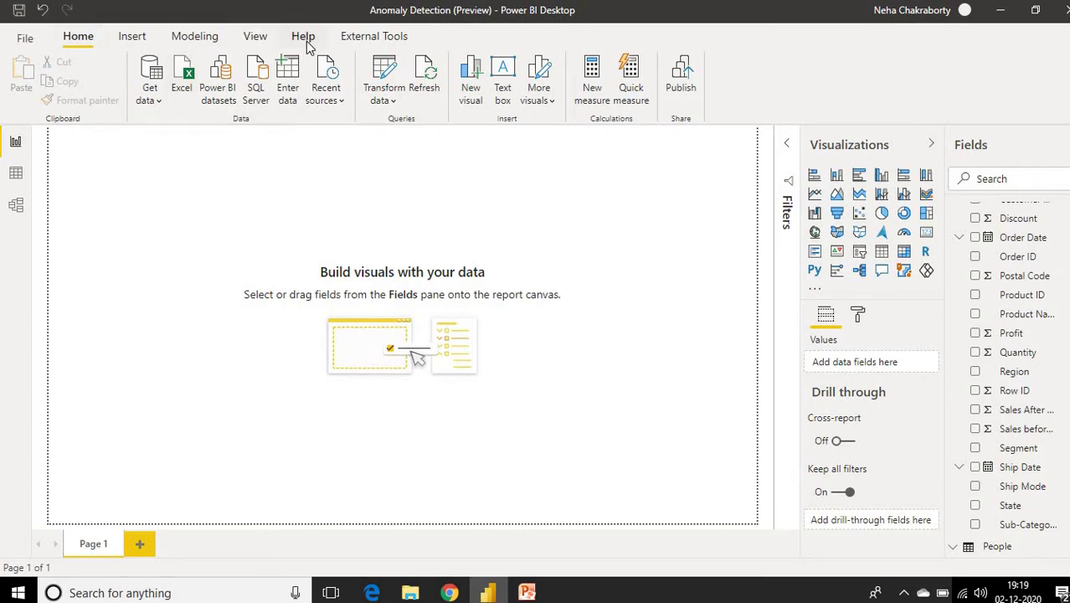
Check the installed Power BI Desktop version and its release month in the product information.
click(305, 40)
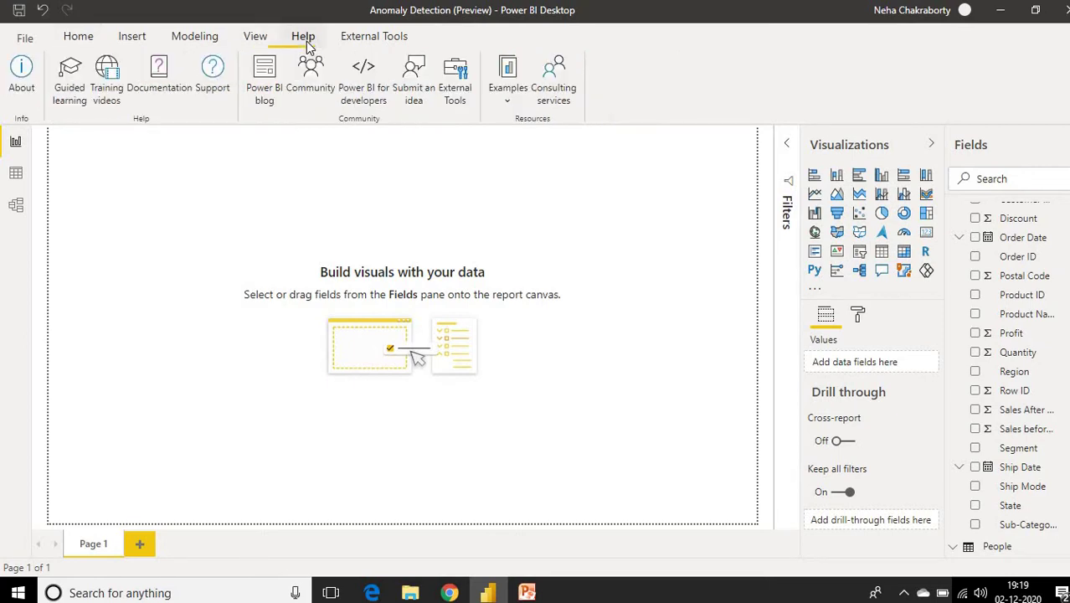
click(23, 79)
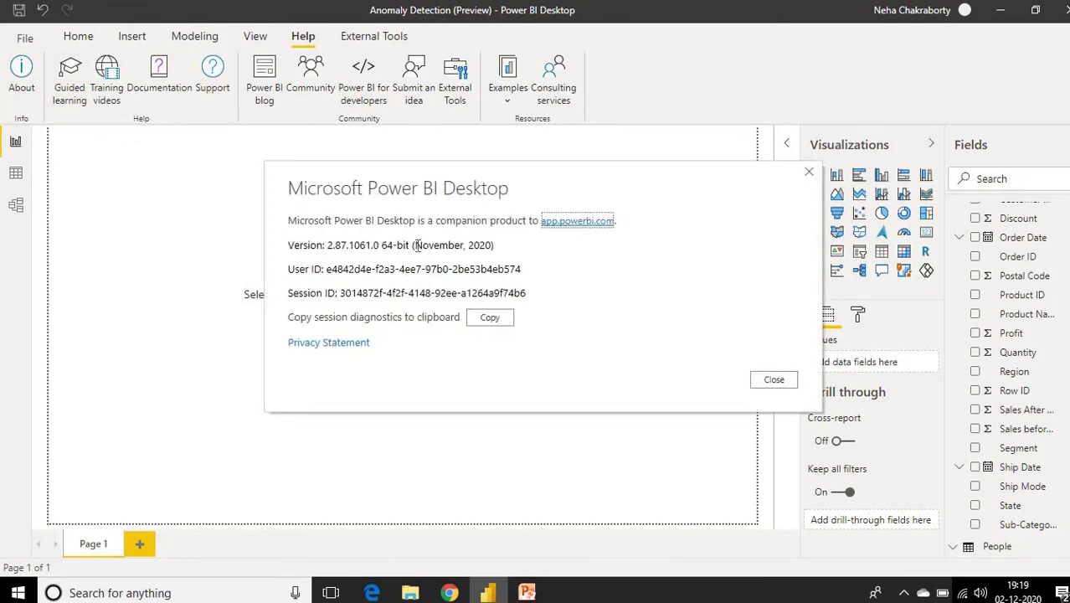
drag(414, 246, 496, 245)
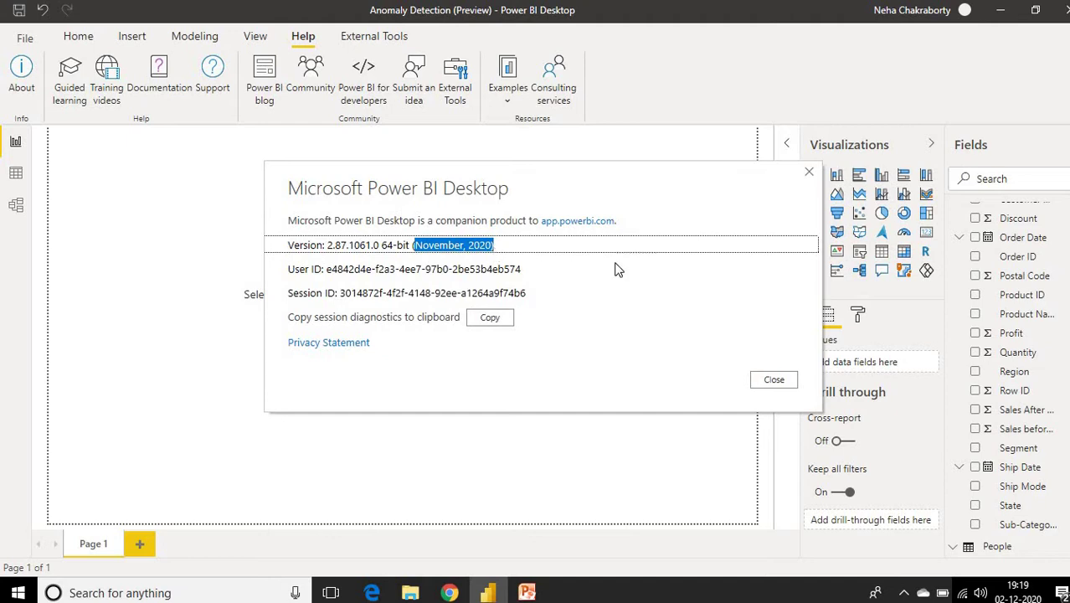
click(772, 381)
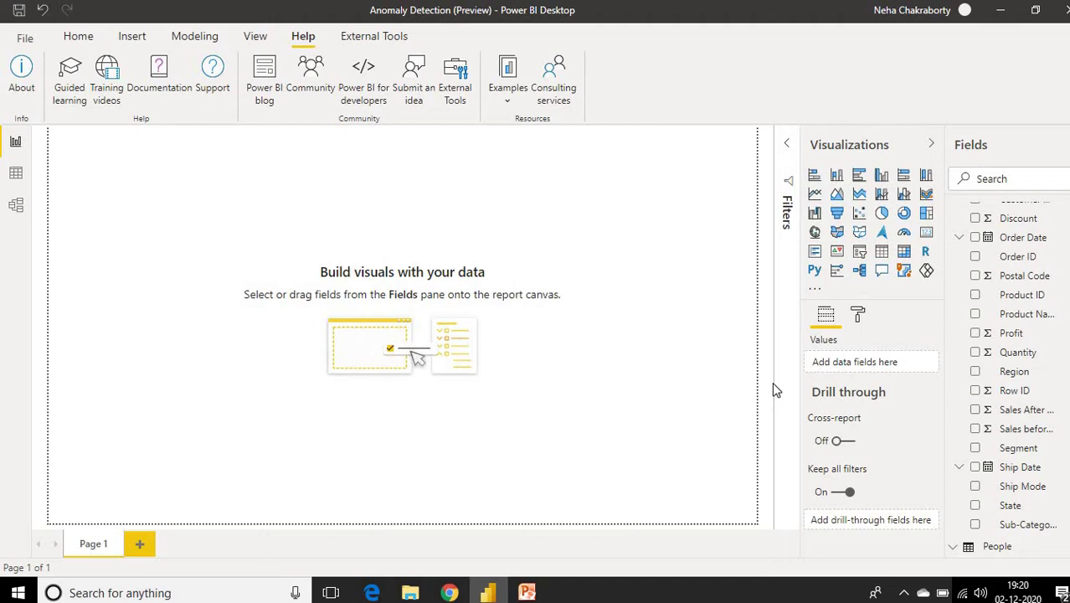
Check in the global options that the Anomaly detection preview feature is enabled, and accept the options.
click(24, 40)
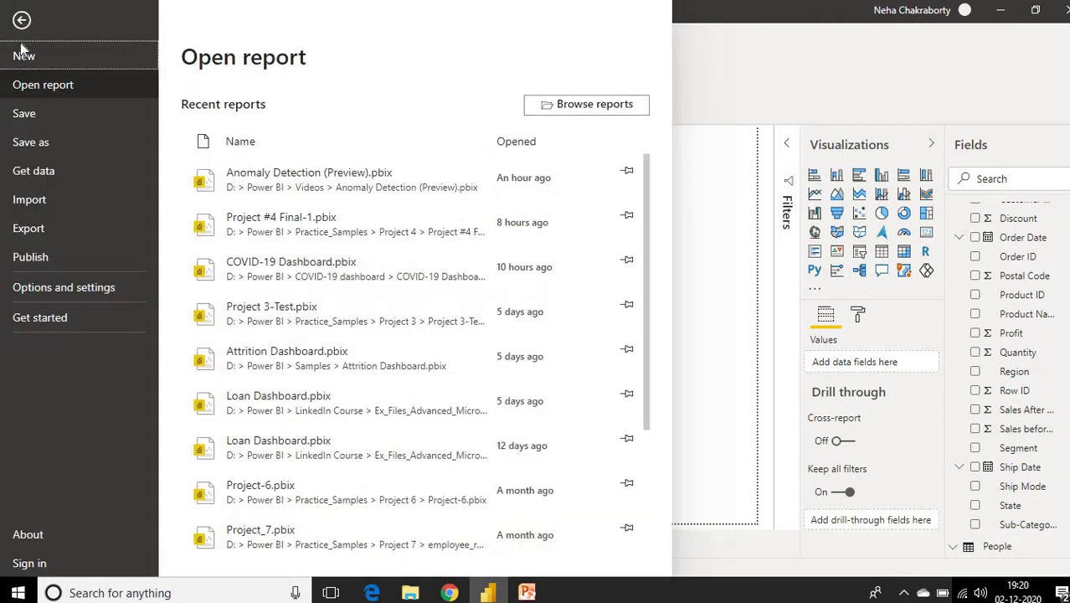
click(88, 295)
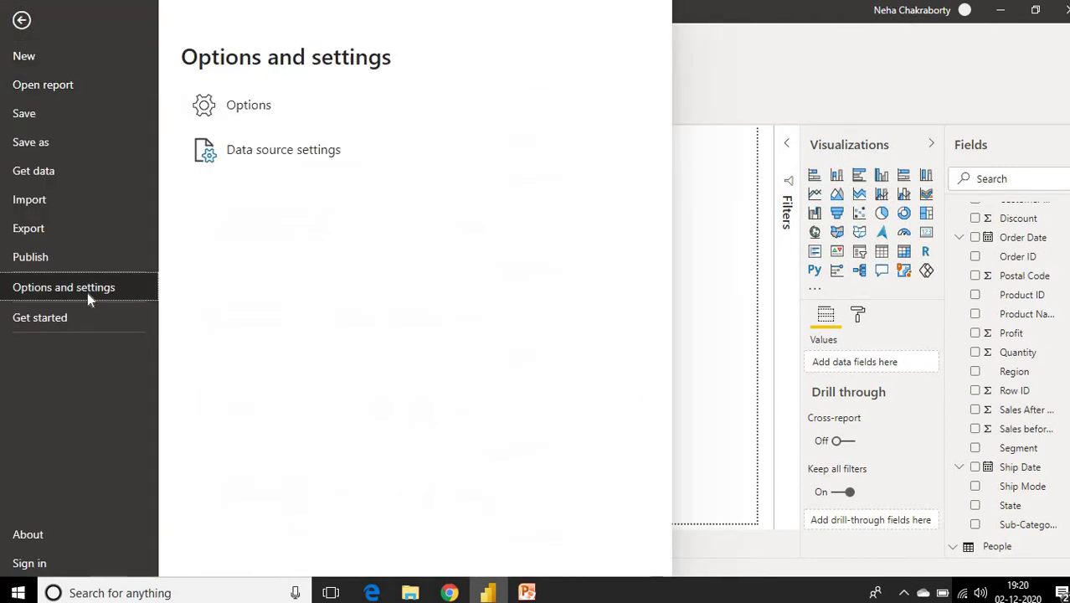
click(272, 104)
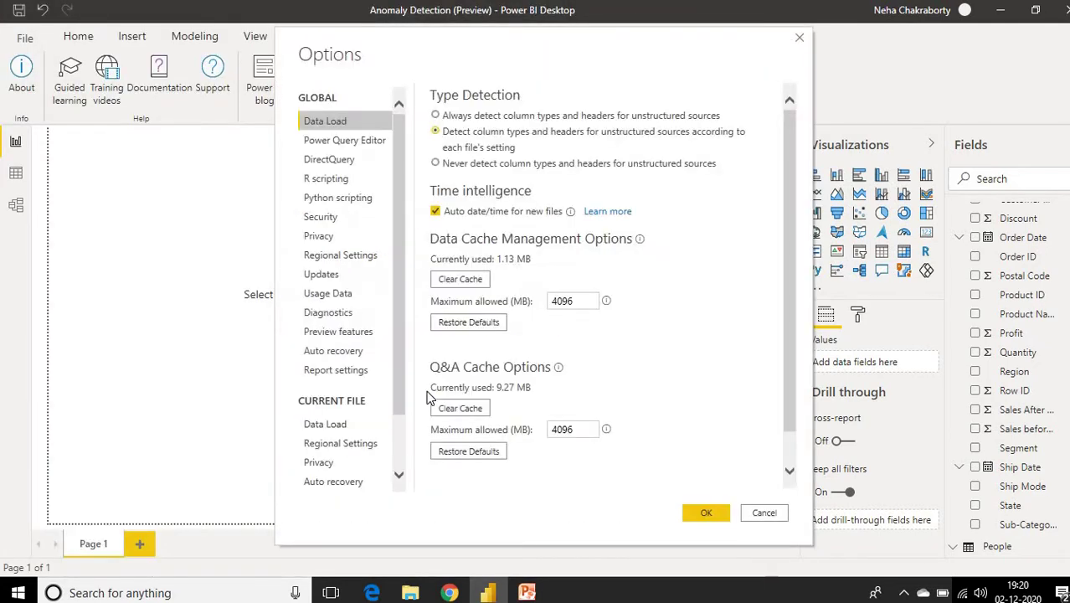
click(358, 335)
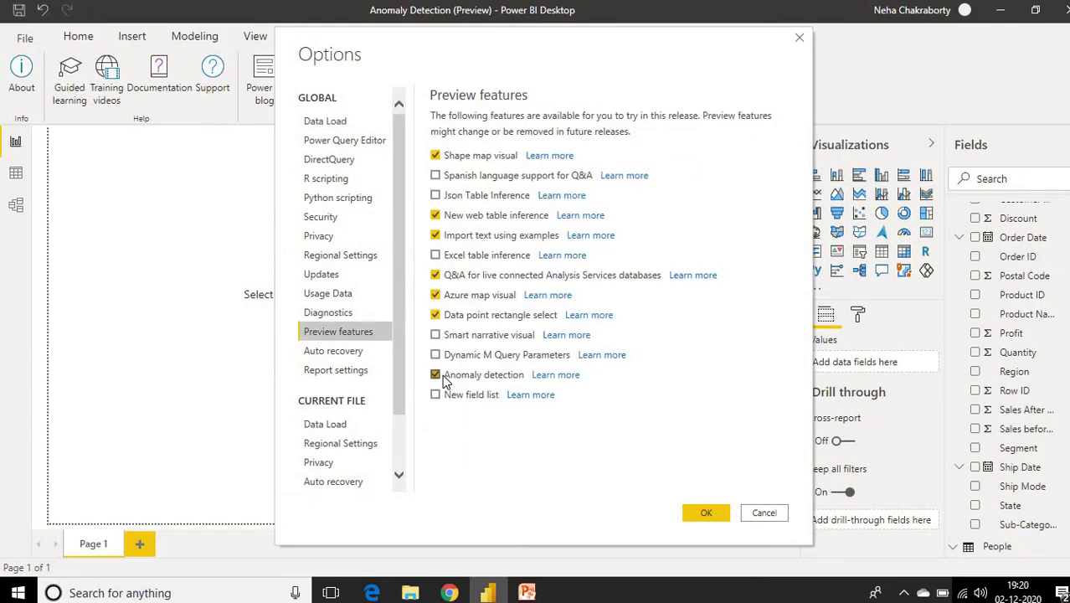
click(705, 513)
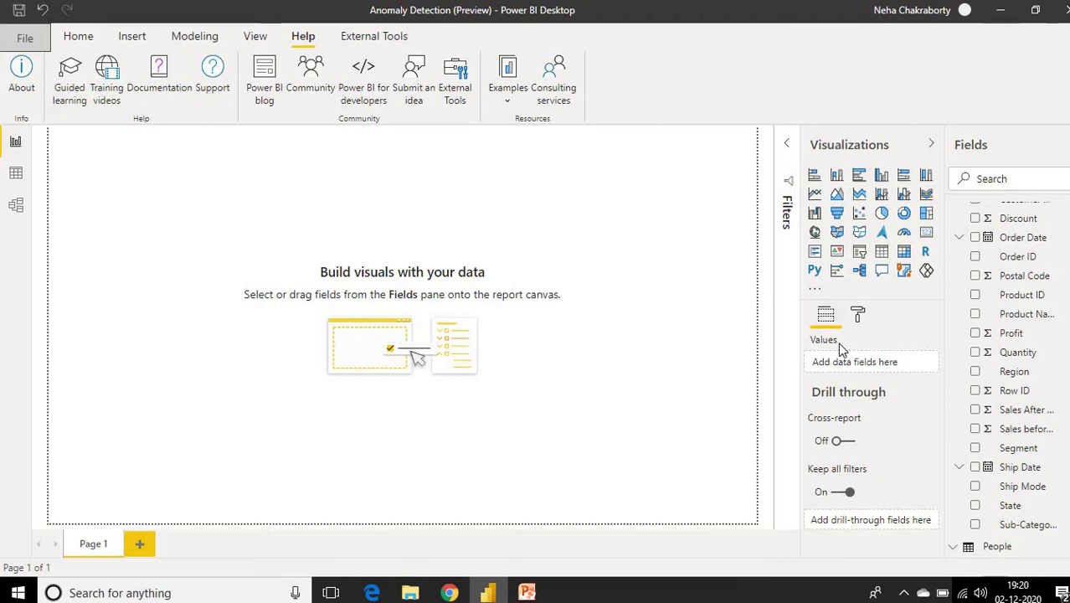
Add an empty line chart to the report page and stretch it across the full page width.
click(815, 195)
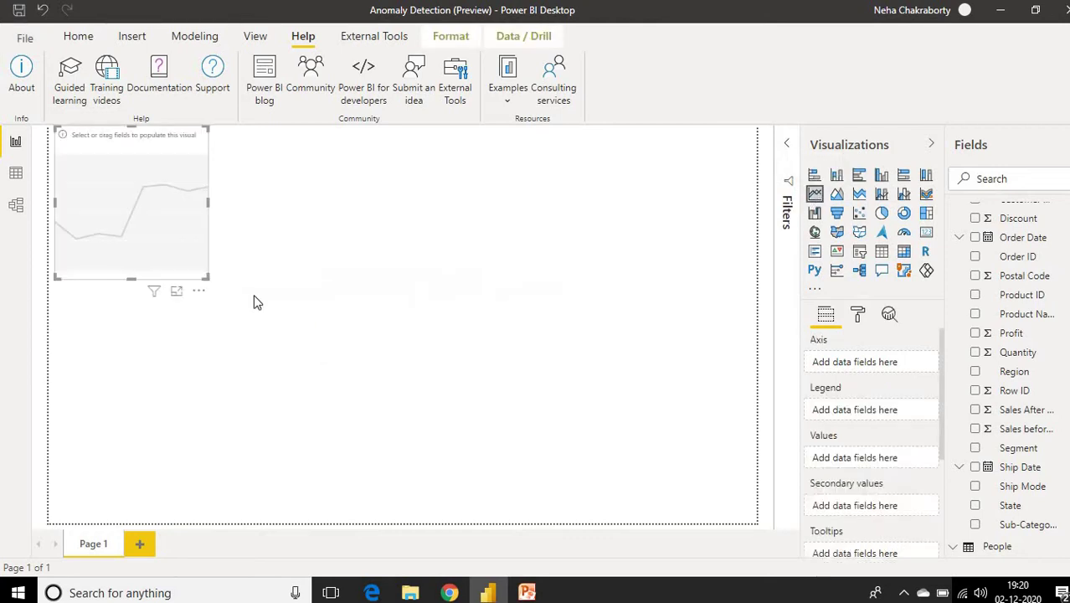
drag(207, 277, 603, 311)
drag(685, 294, 757, 311)
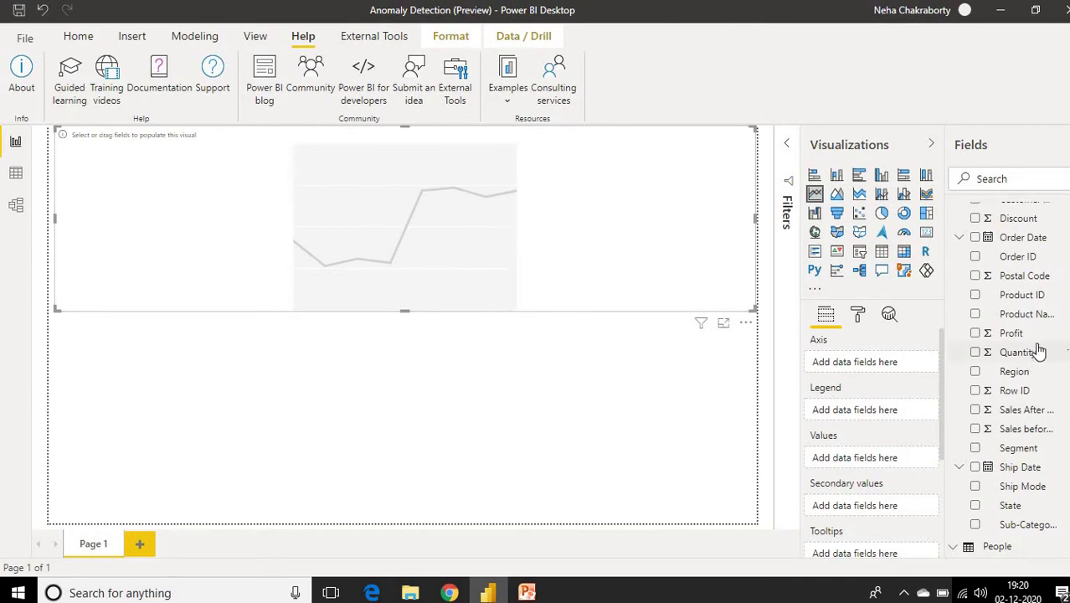
Plot Quantity by Order Date in the line chart, using the plain Order Date instead of the date hierarchy.
click(976, 352)
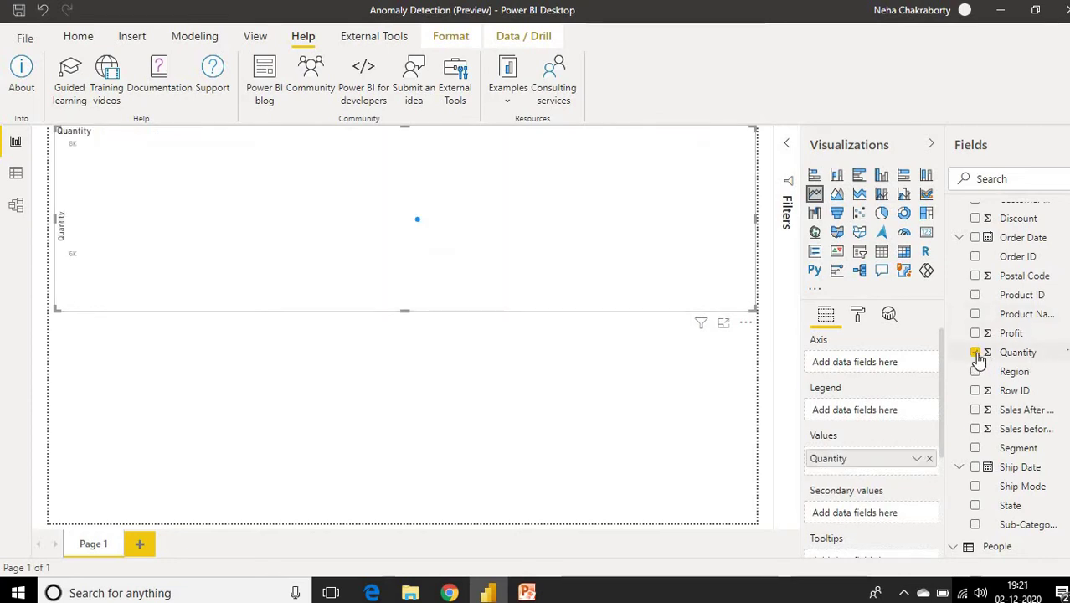
click(976, 238)
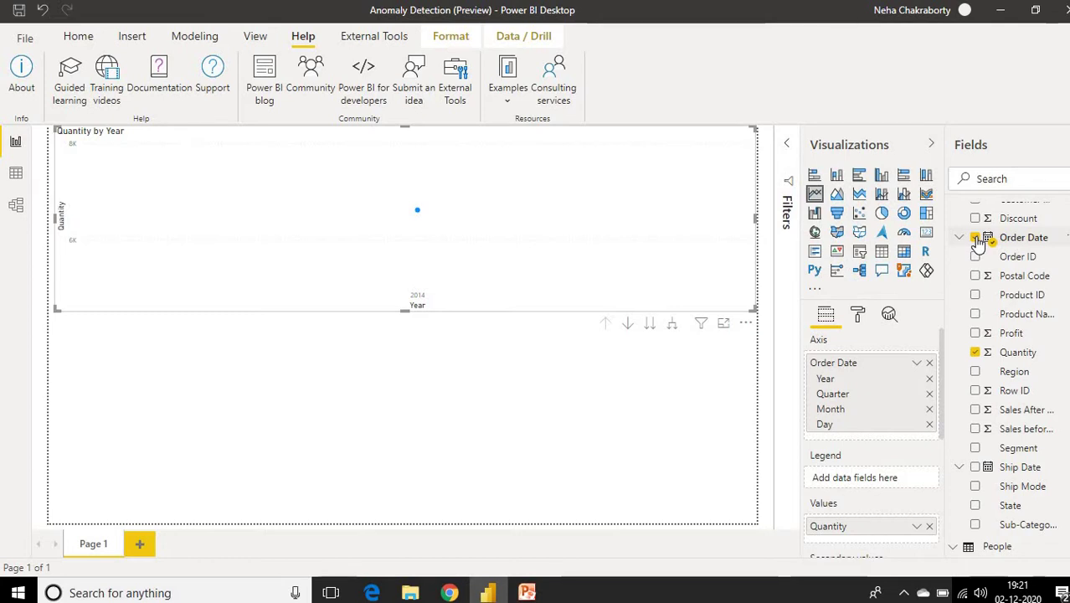
click(919, 365)
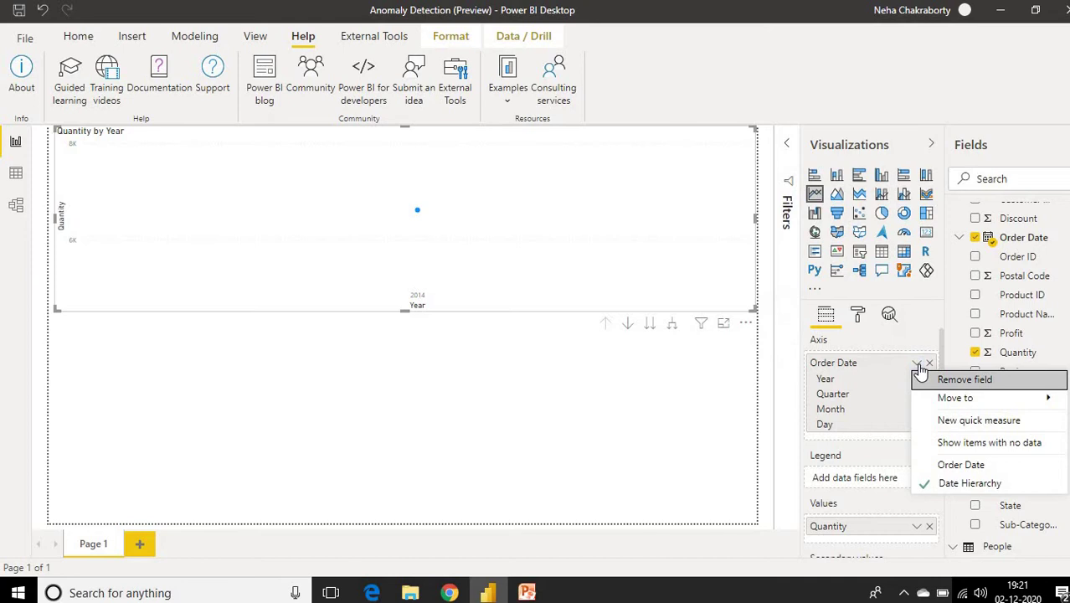
click(937, 471)
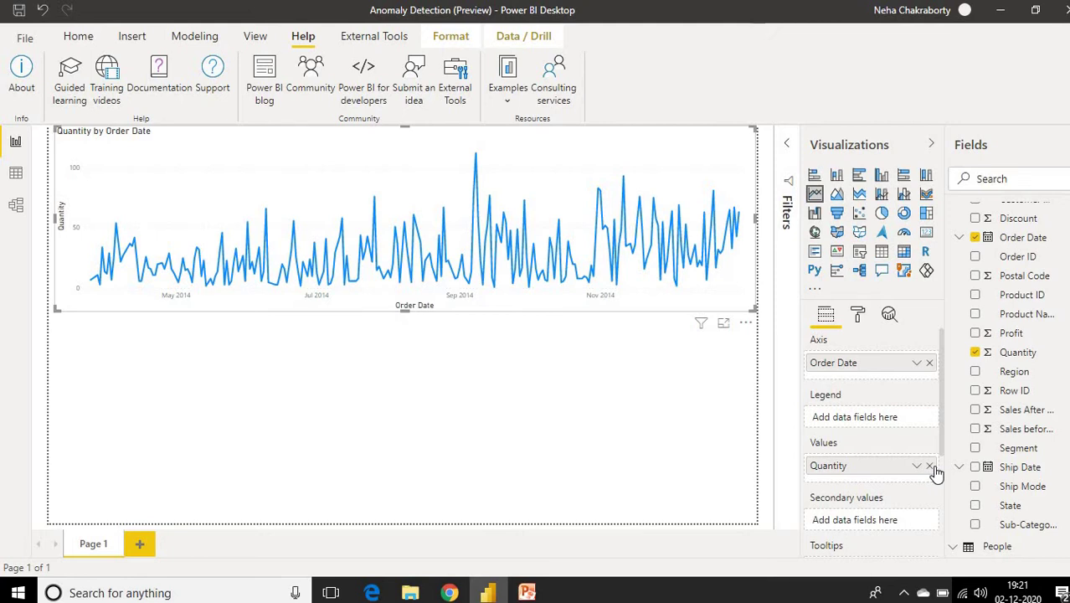
click(917, 364)
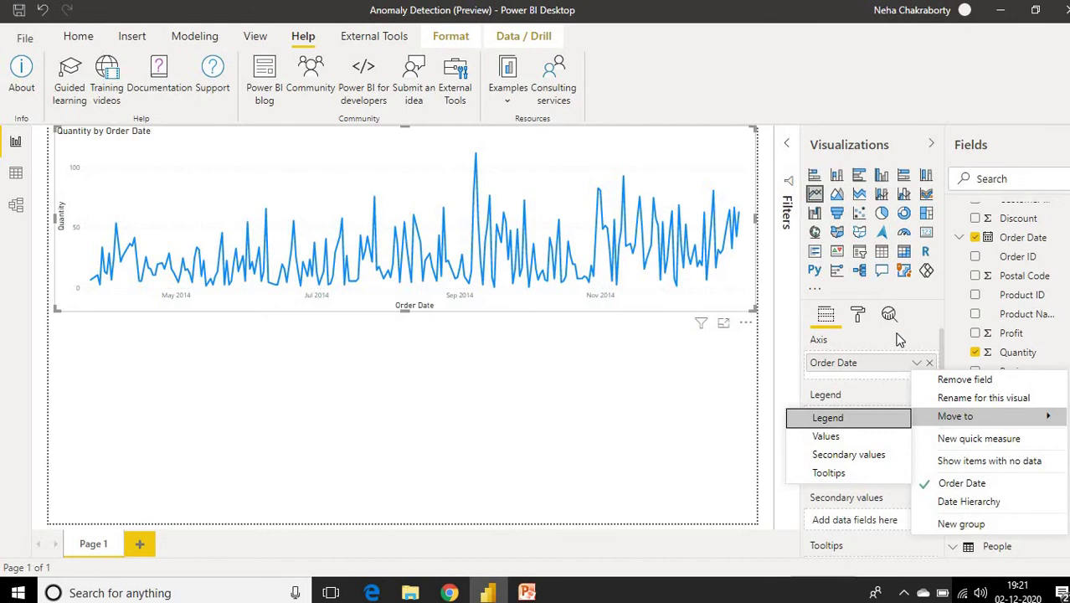
click(555, 200)
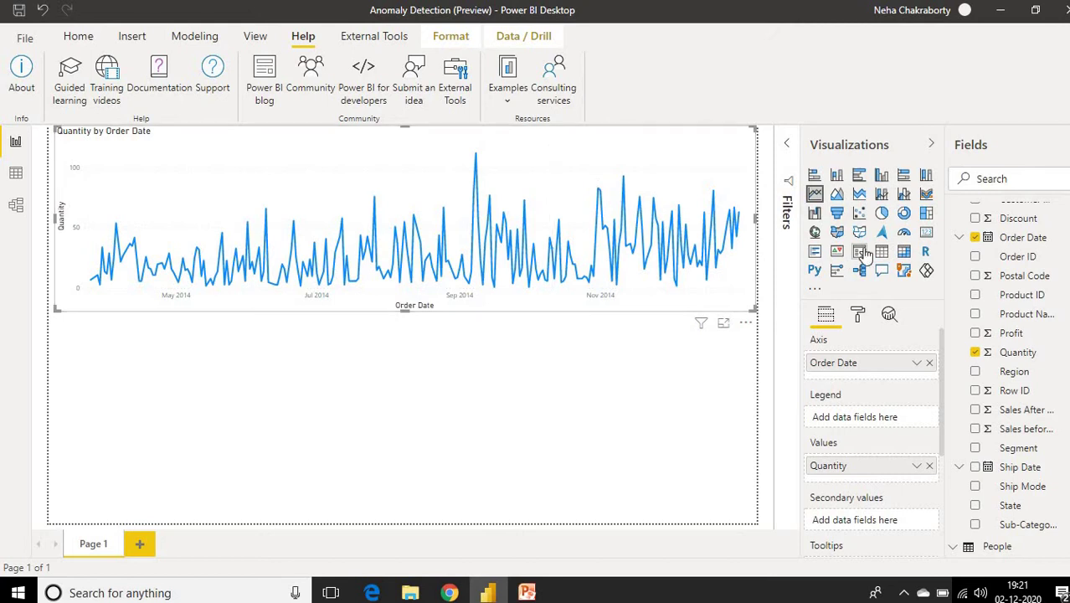
Add a Find anomalies analysis to the Quantity by Order Date line chart.
click(889, 316)
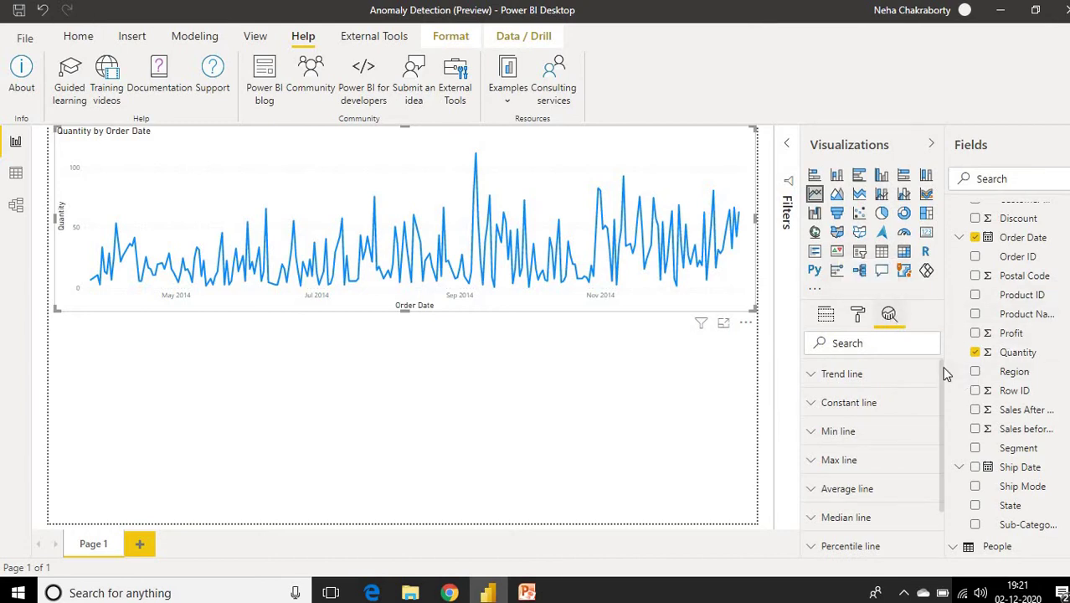
drag(939, 412, 940, 467)
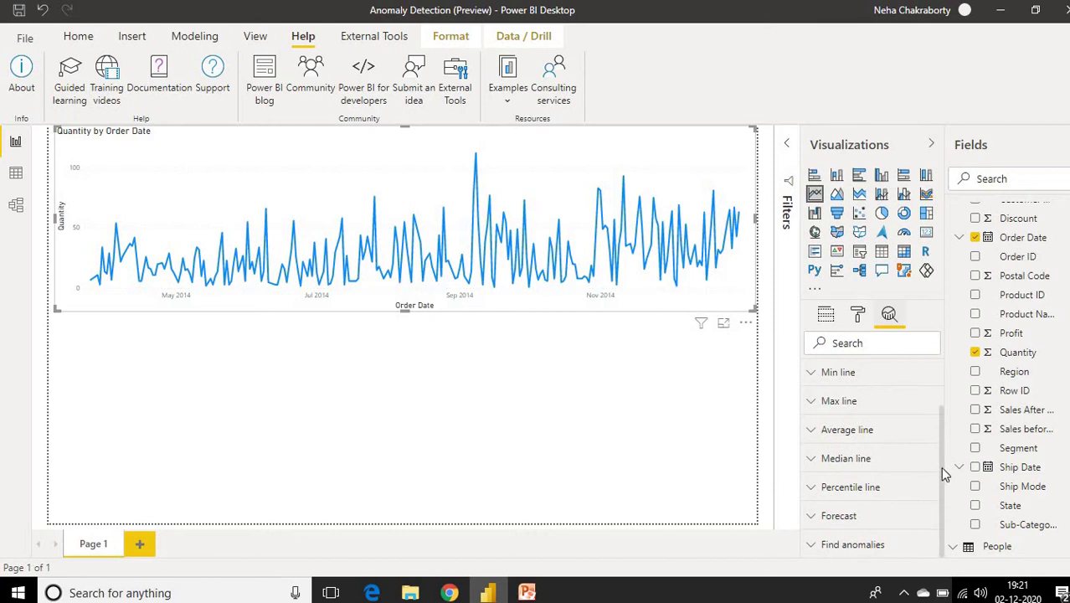
click(813, 547)
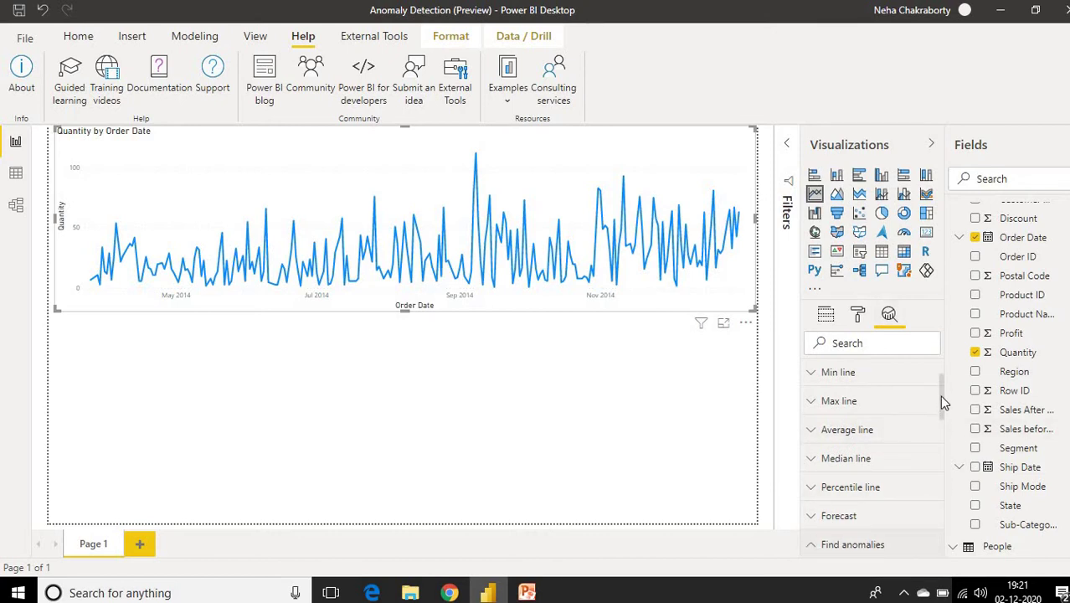
drag(940, 396, 944, 449)
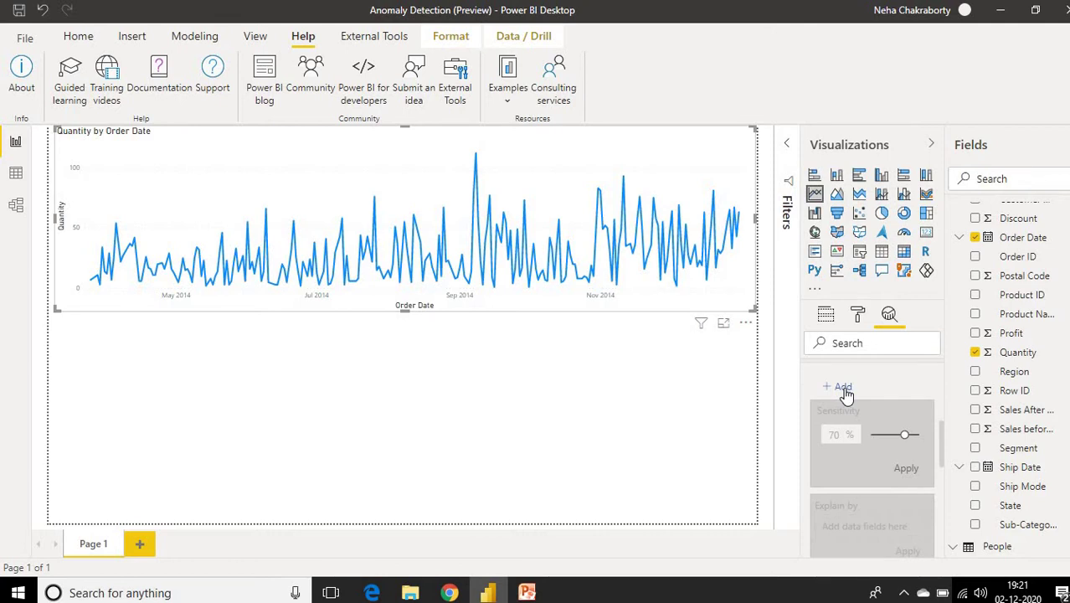
click(845, 390)
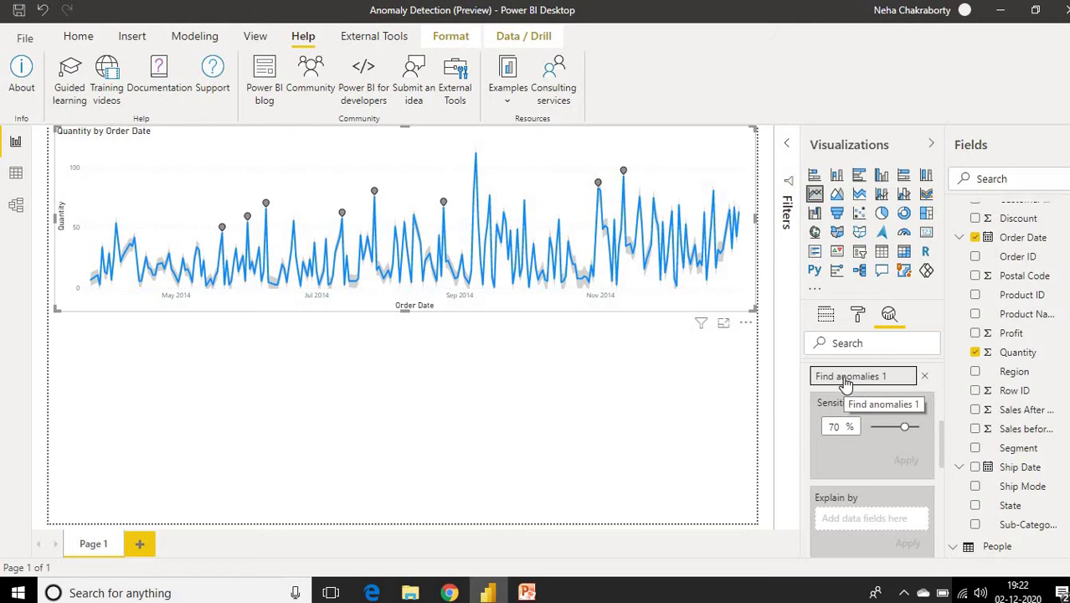
Rename the anomaly analysis as Quantity.
double_click(846, 378)
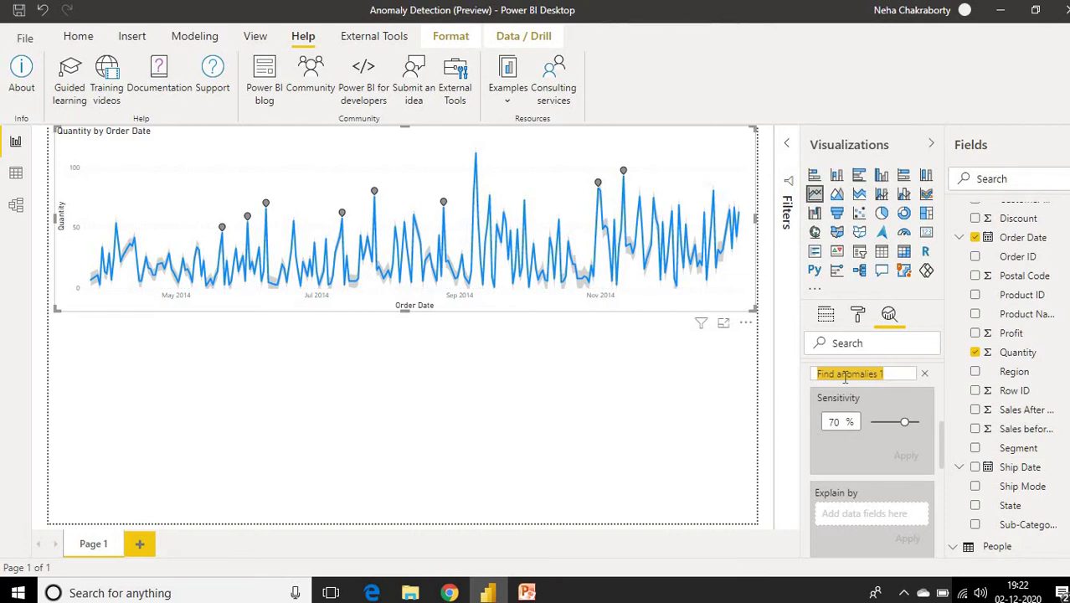
text(Quanti)
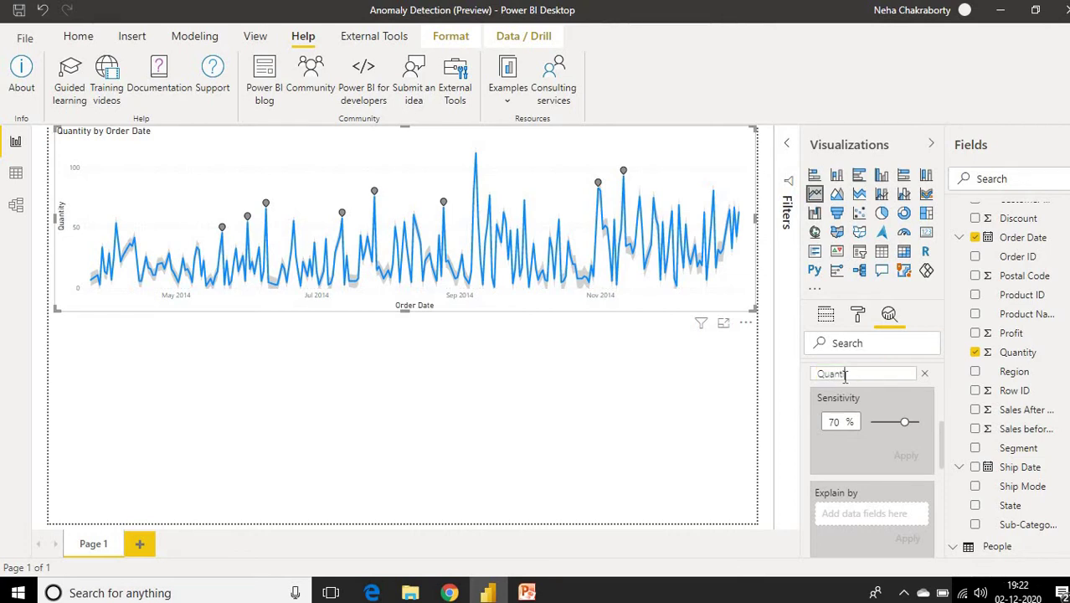
text(ty)
key(Return)
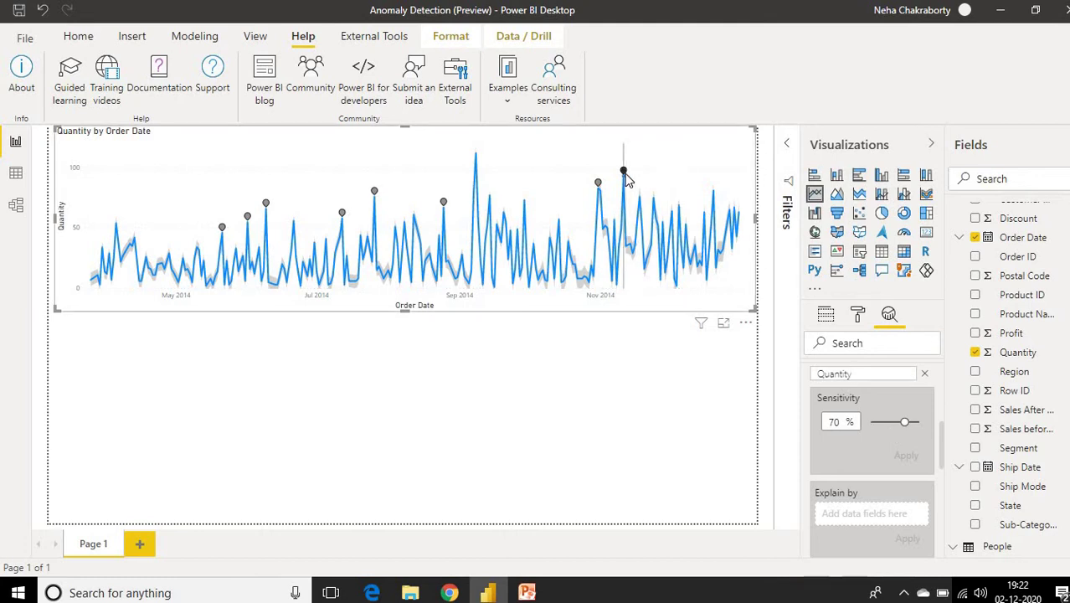
Try raising the anomaly detection sensitivity to 74%.
mouse_move(625, 175)
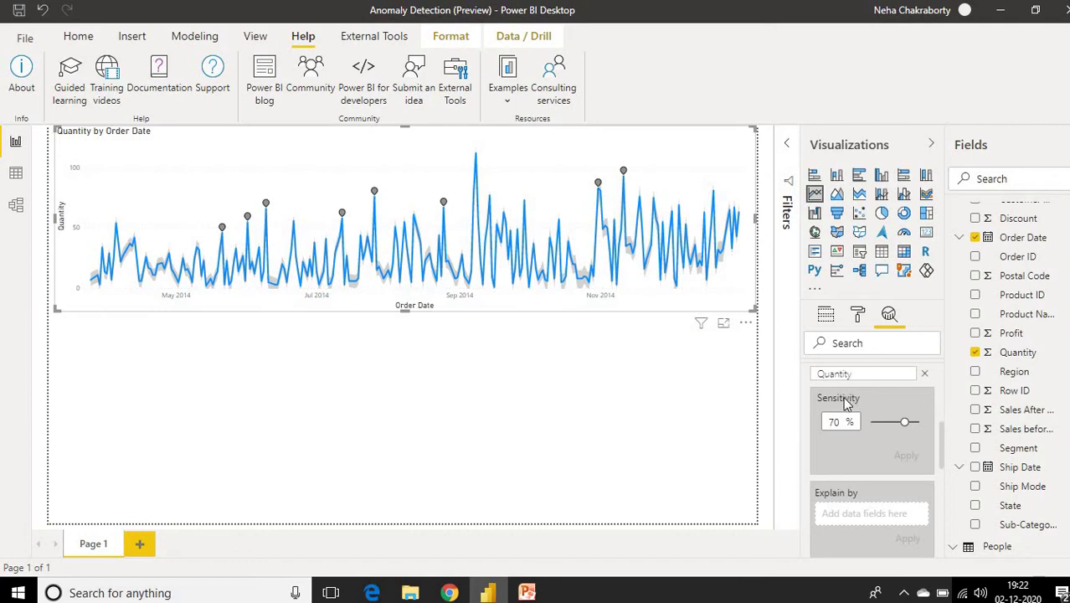
drag(904, 421, 907, 421)
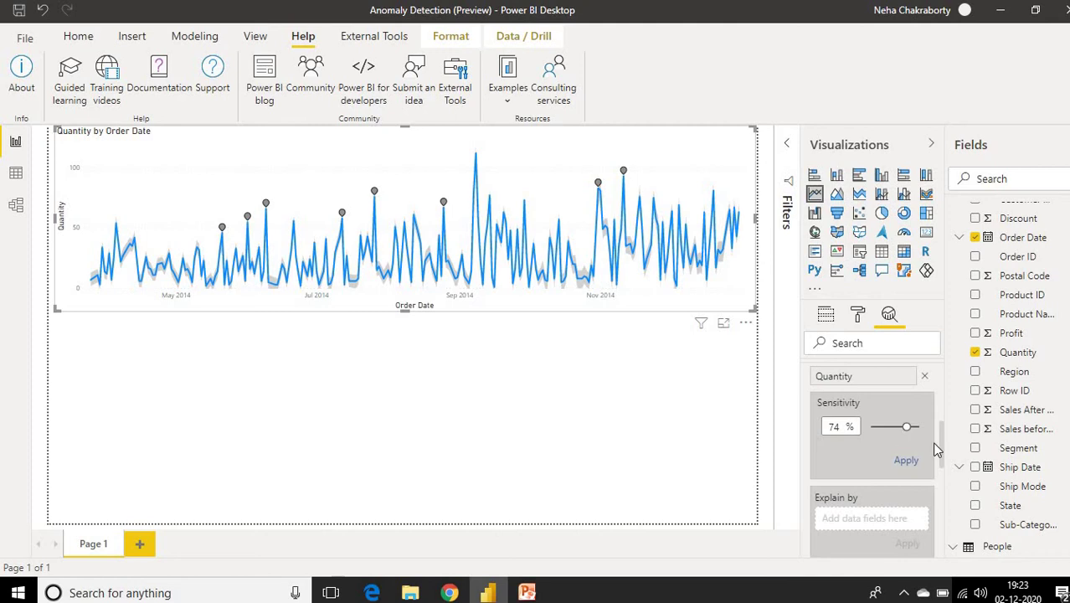
scroll(936, 450, up, 1)
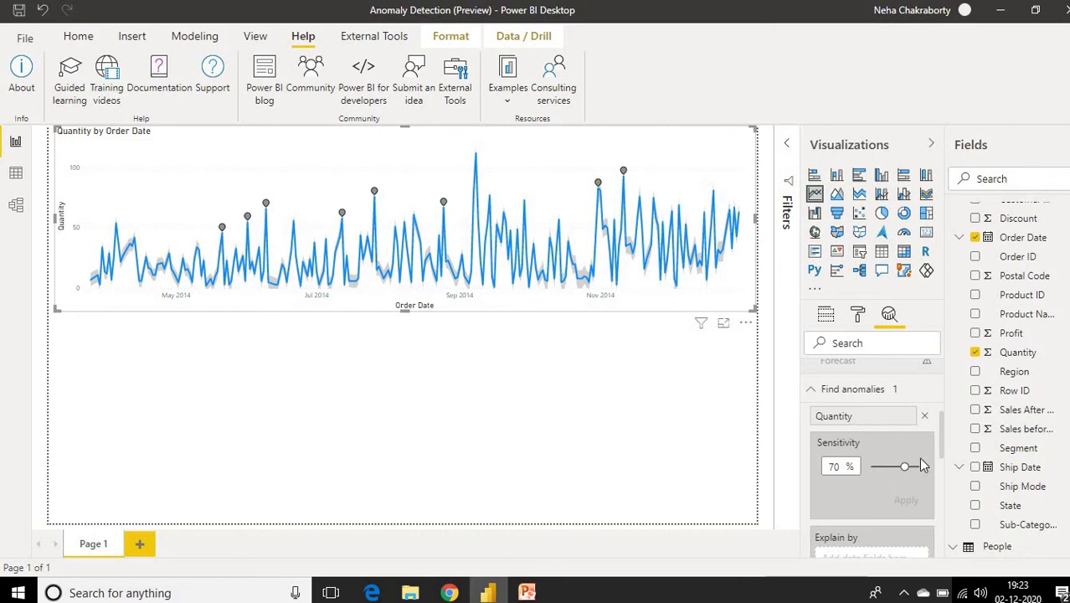
Change the anomaly marker shape to a triangle and set its size to 6.
drag(941, 452, 942, 490)
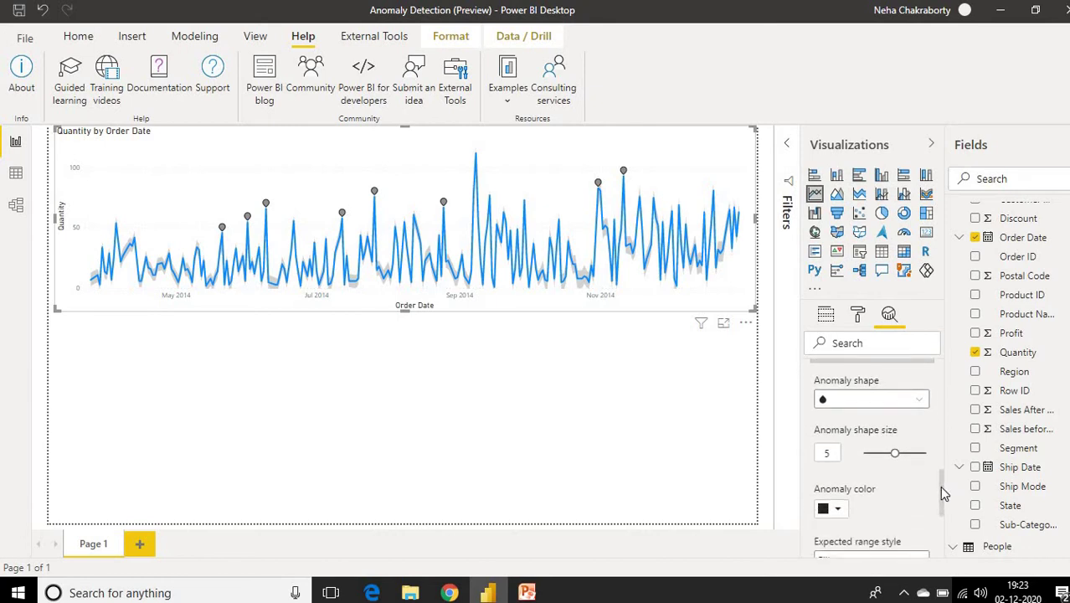
click(919, 405)
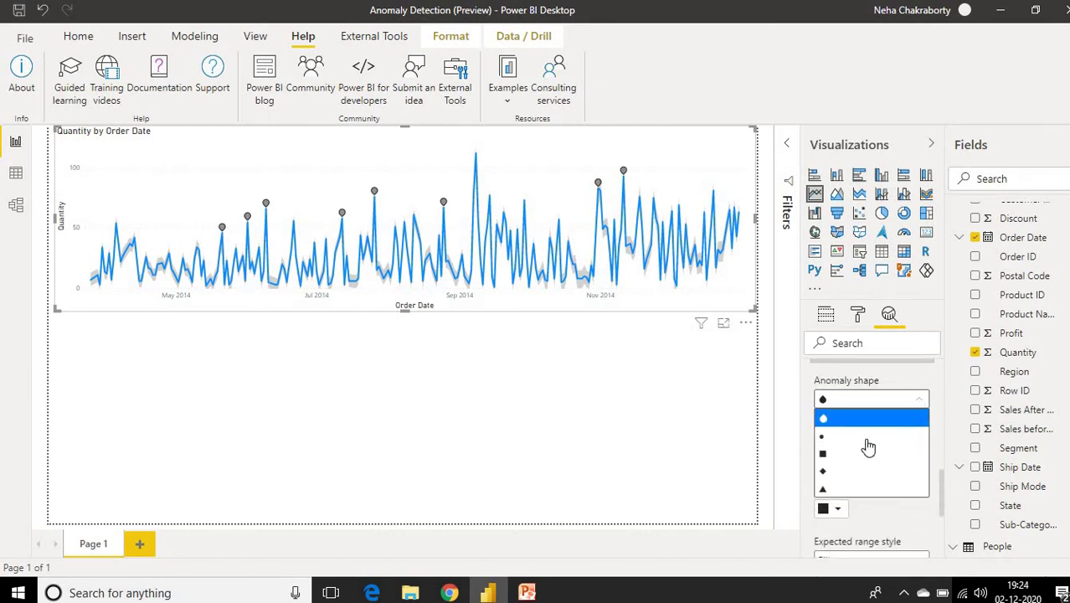
click(841, 490)
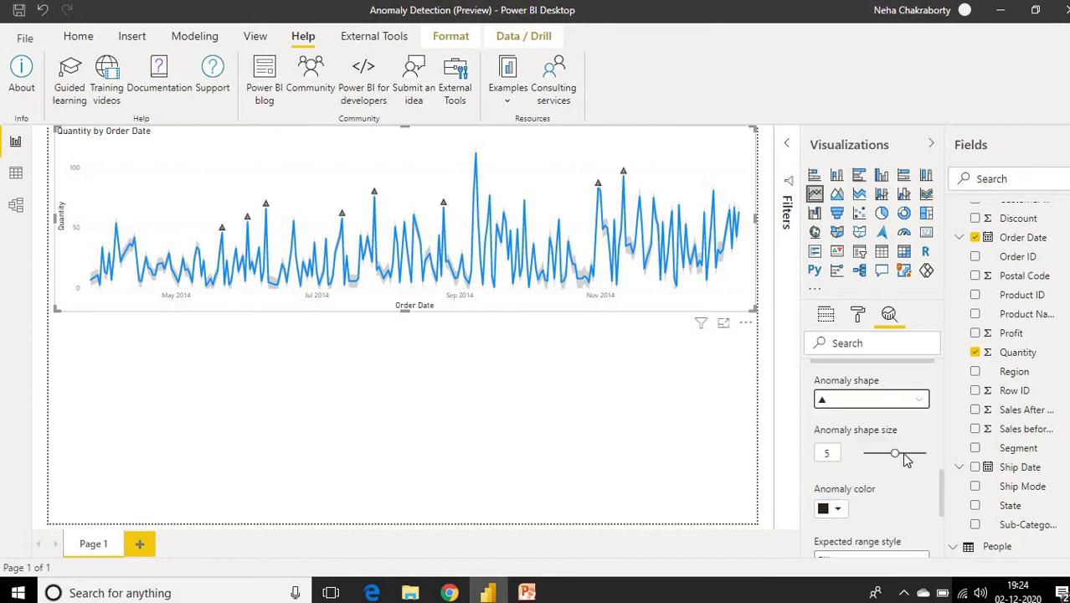
drag(895, 452, 899, 452)
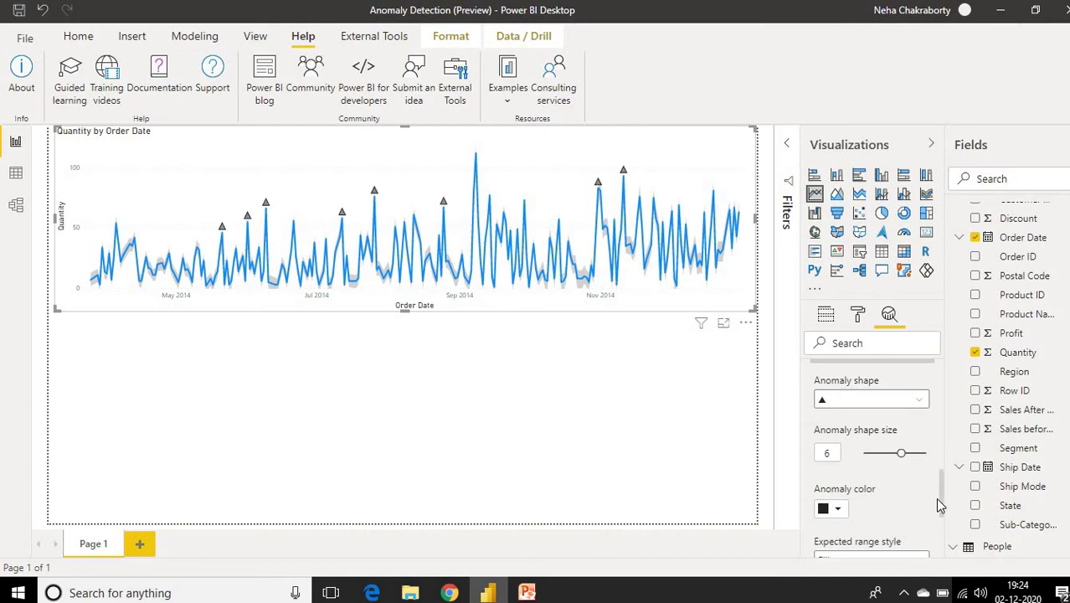
Set the anomaly marker color to #a8337d (Theme color 5, 25% darker).
scroll(939, 492, down, 2)
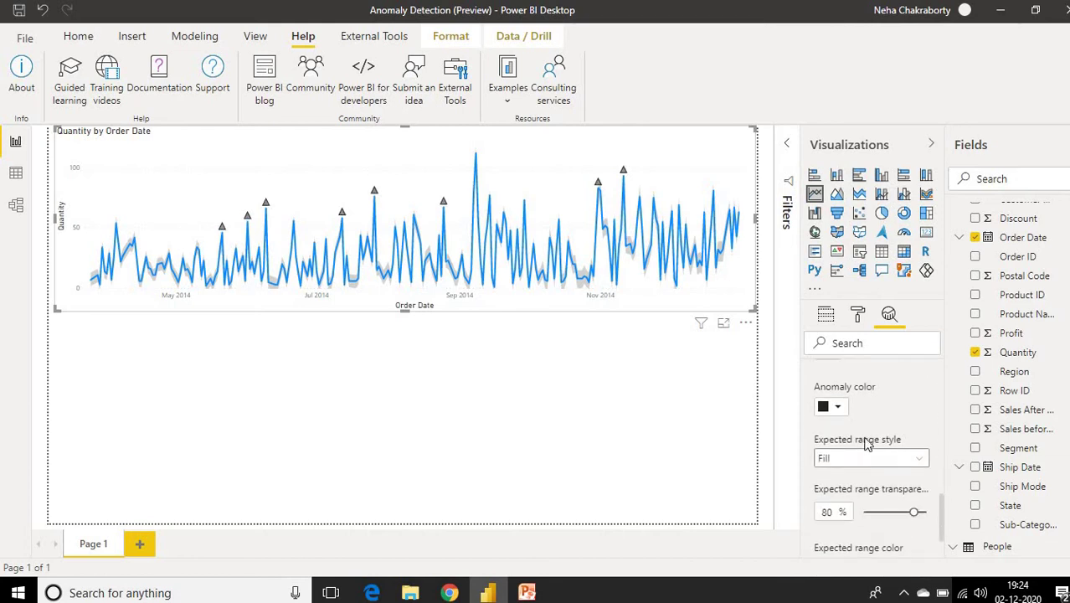
click(840, 408)
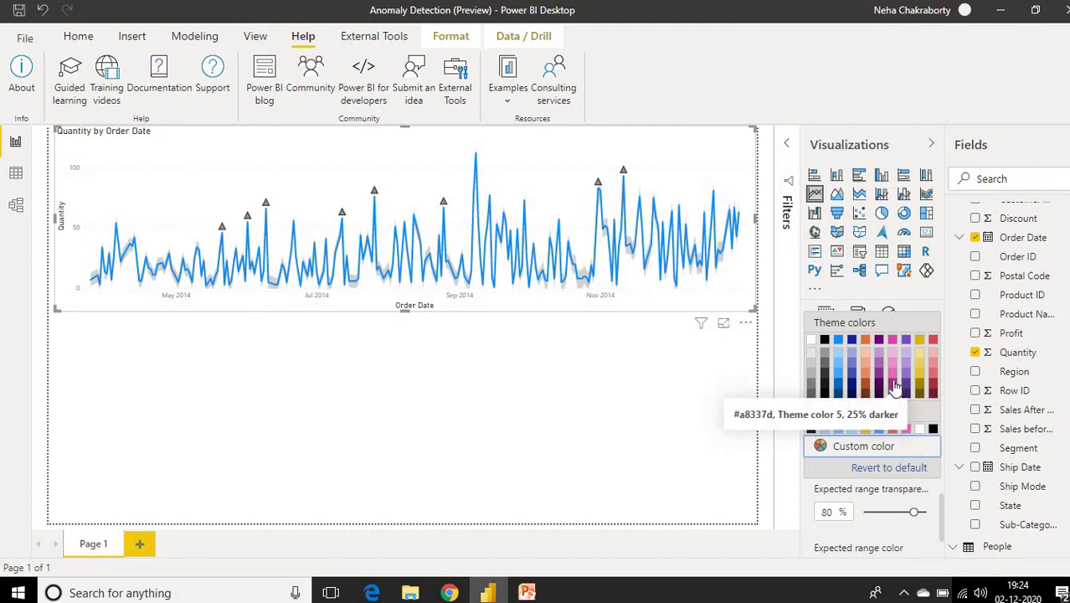
click(893, 385)
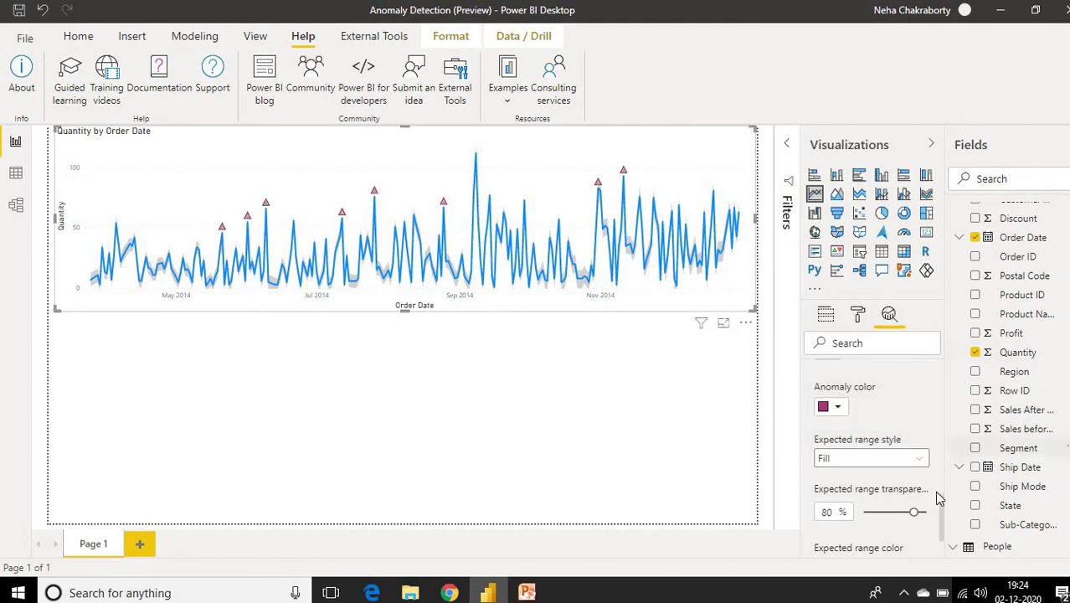
Move the Quantity by Order Date line chart slightly down on the report page.
scroll(938, 507, down, 1)
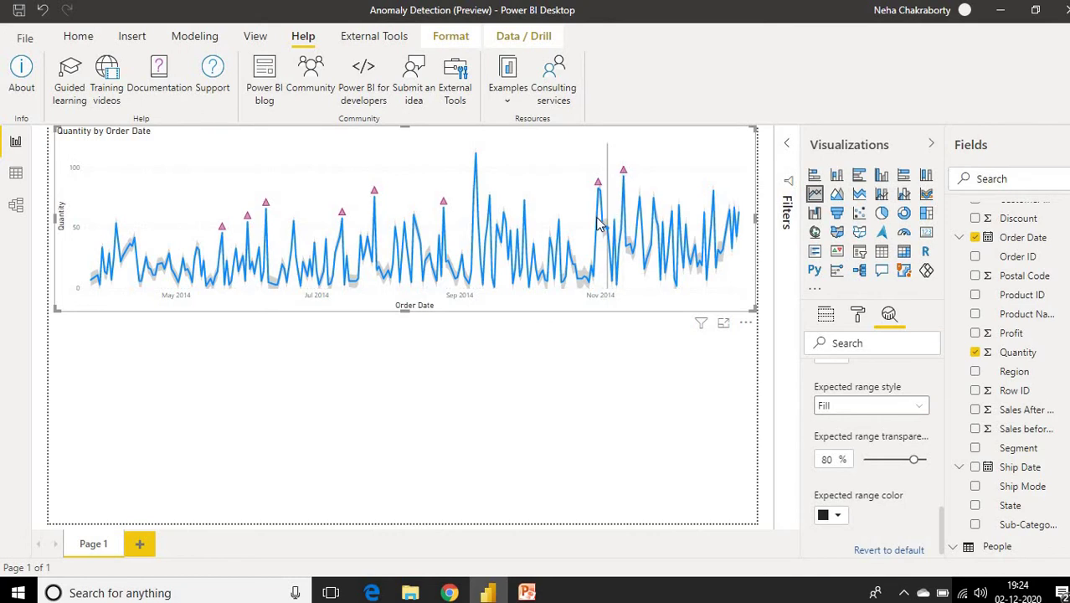
drag(597, 225, 592, 248)
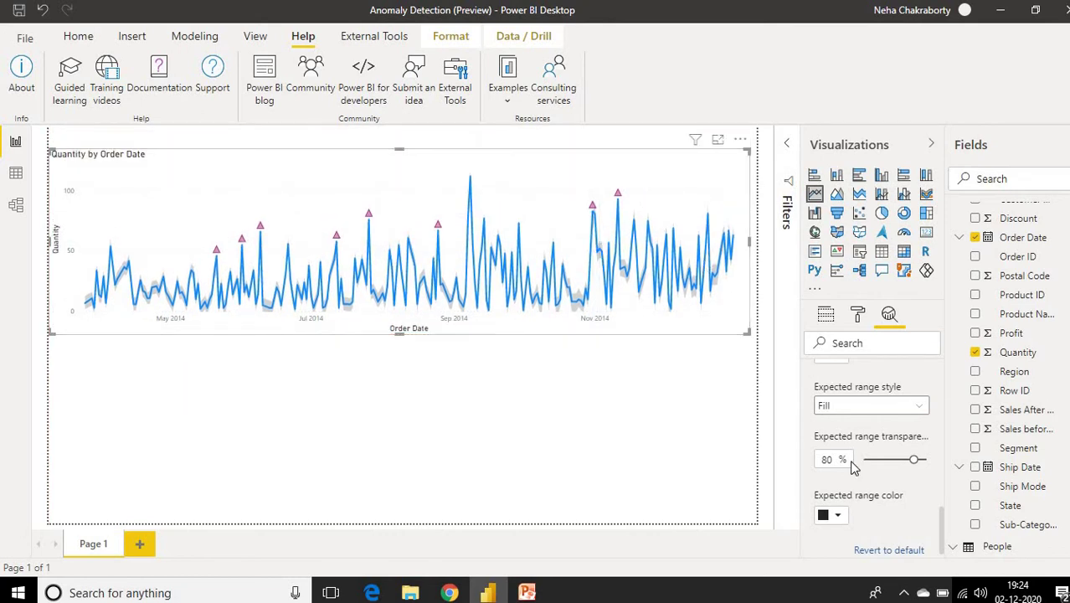
Try the Line style for the expected range, return it to Fill, and set its transparency to 59%.
click(920, 416)
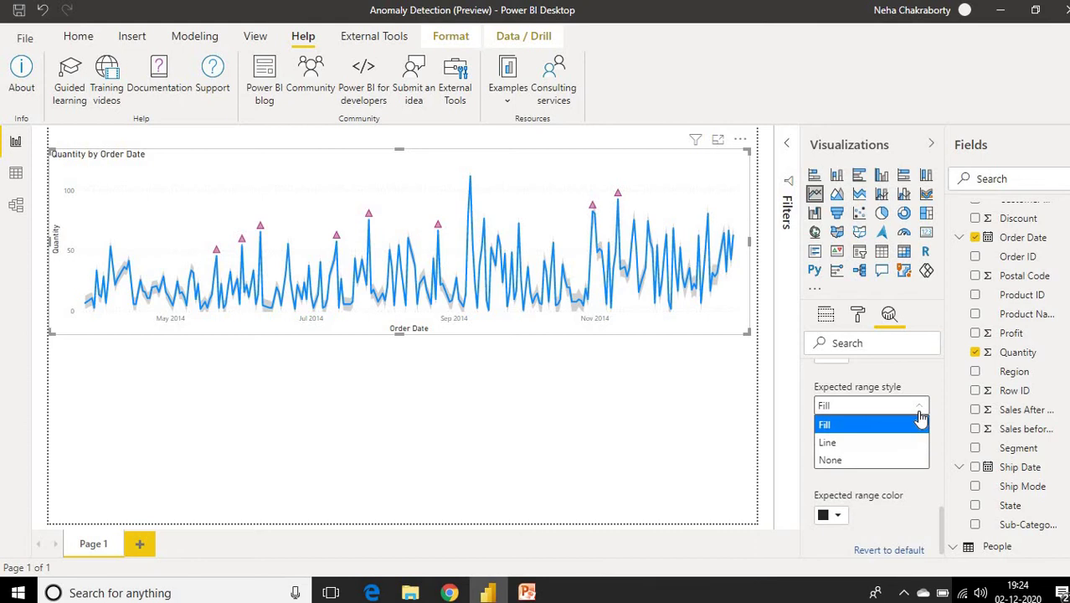
click(875, 443)
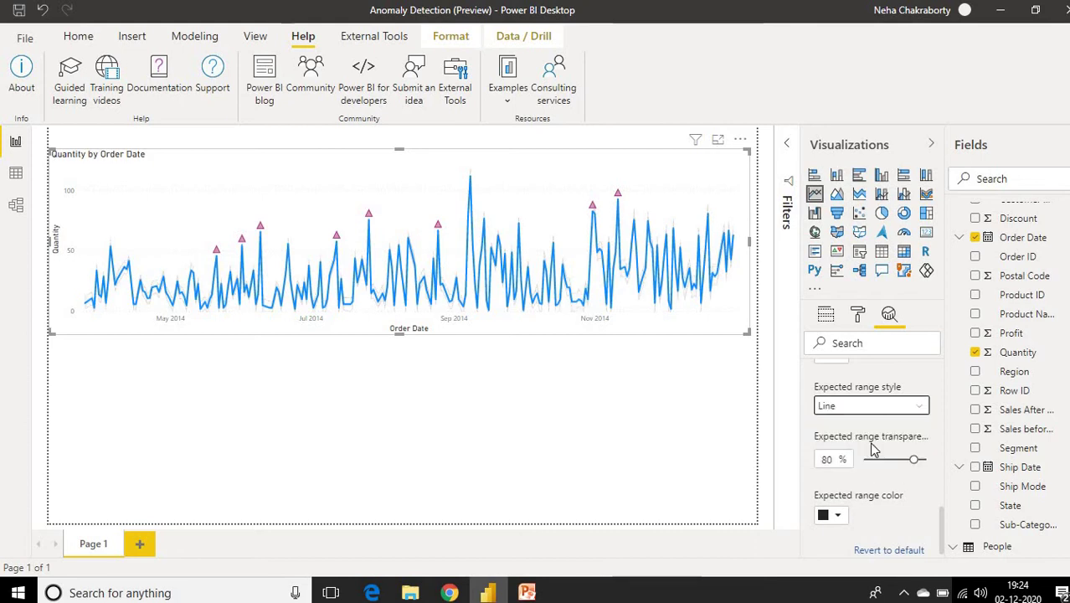
click(917, 410)
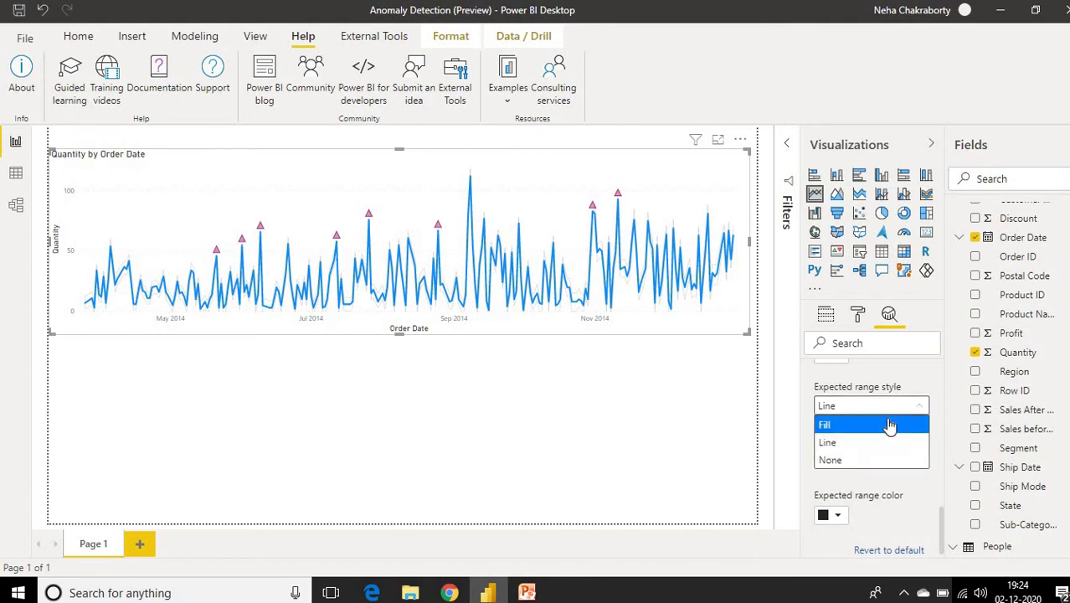
click(890, 423)
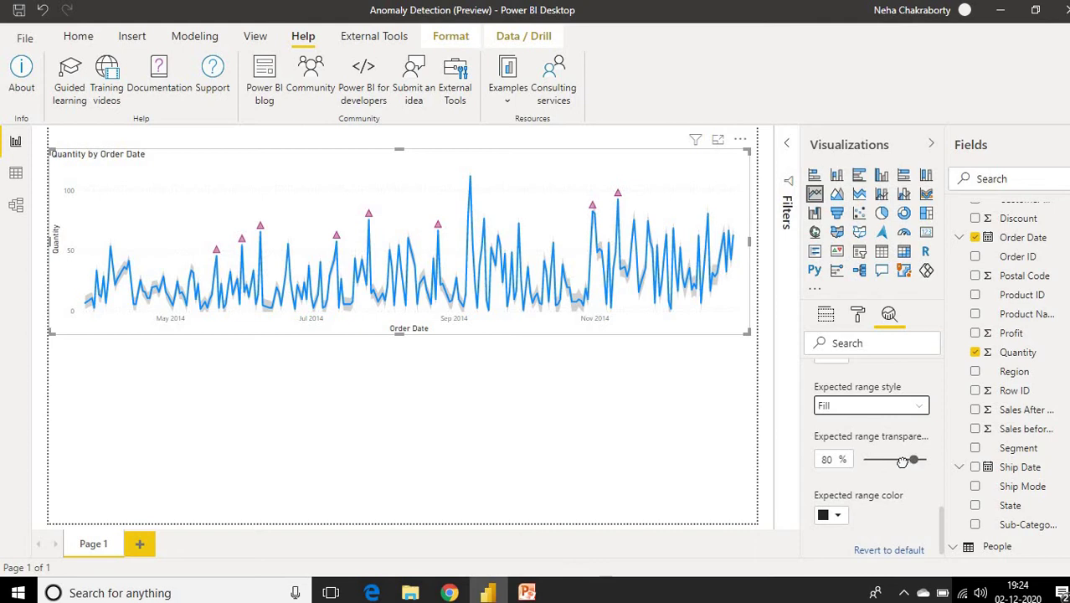
drag(914, 467, 898, 469)
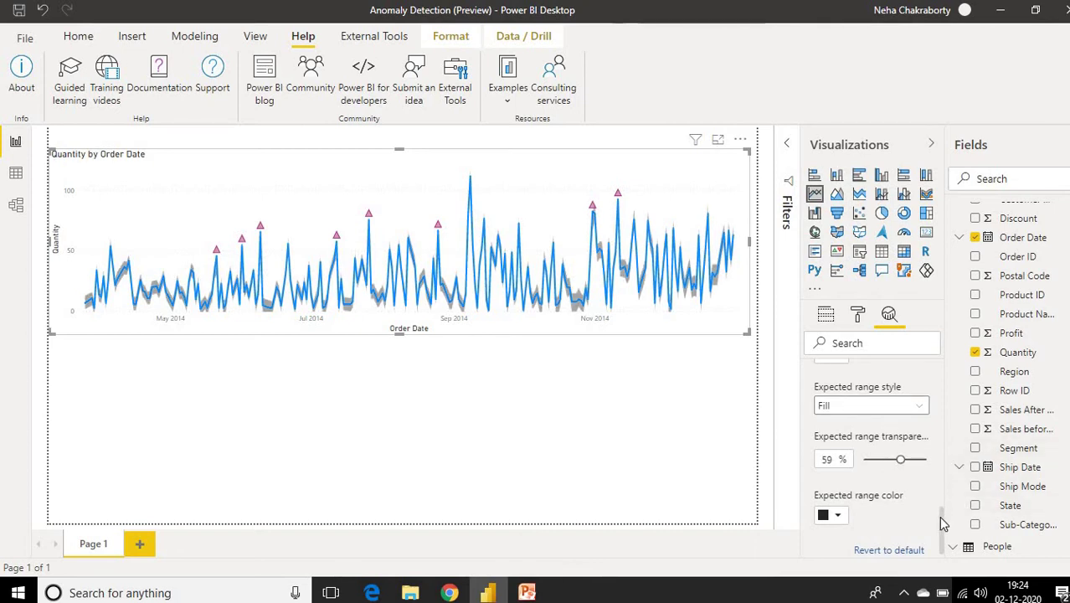
Try lighter yellow theme shades, such as #f0e199 (Theme color 7, 60% lighter), as the expected range color.
scroll(941, 526, down, 1)
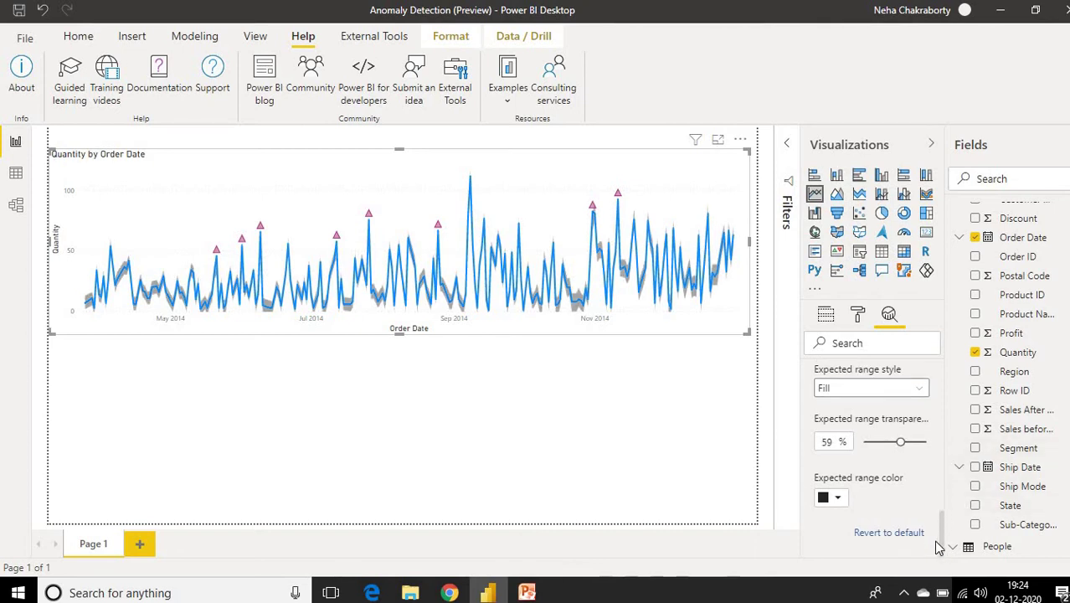
click(838, 499)
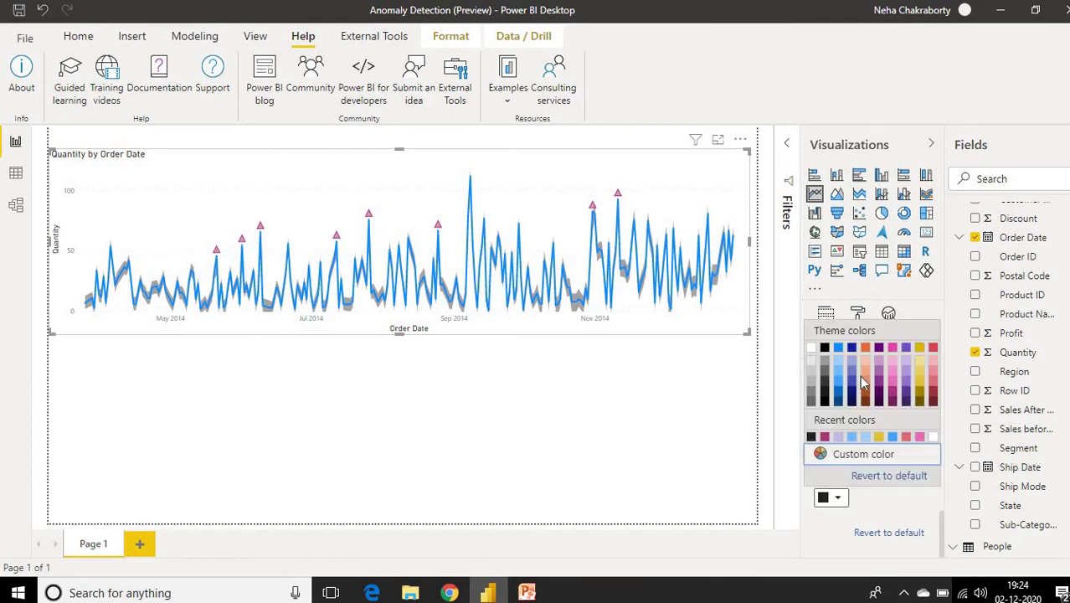
click(922, 370)
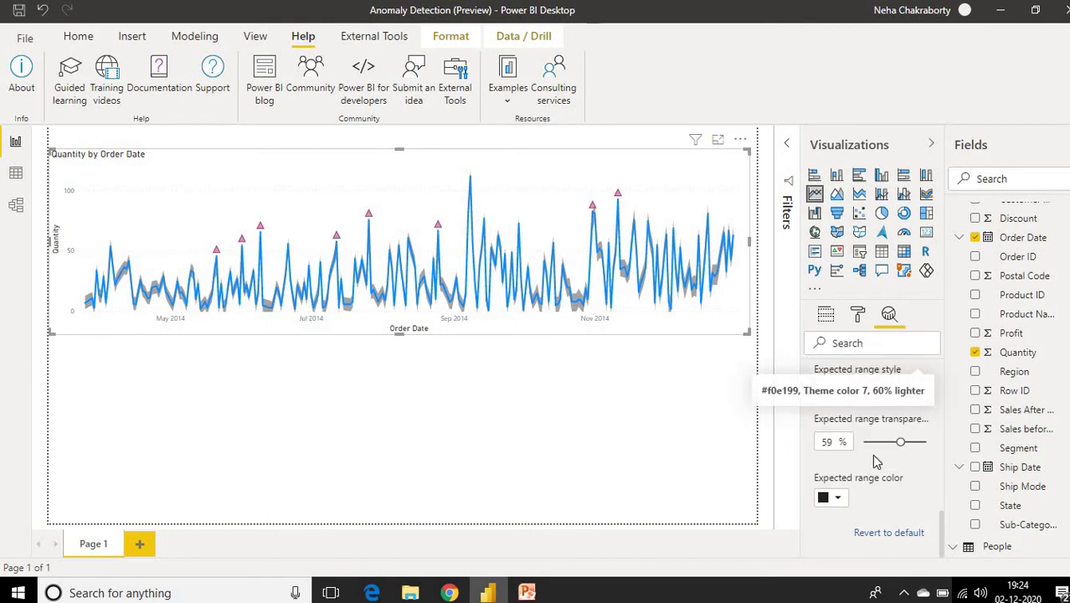
click(837, 498)
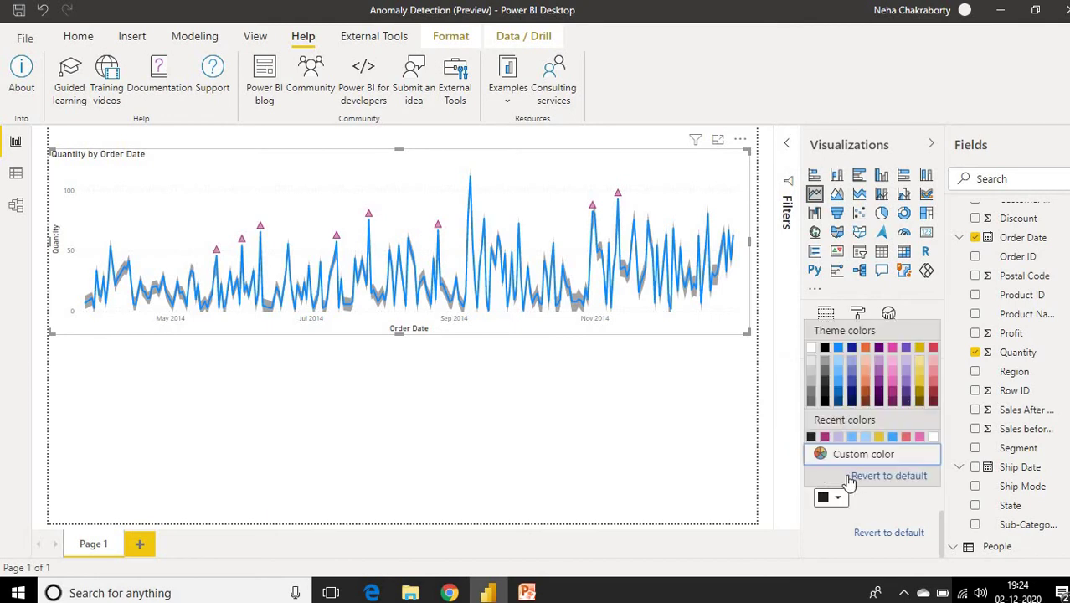
click(919, 363)
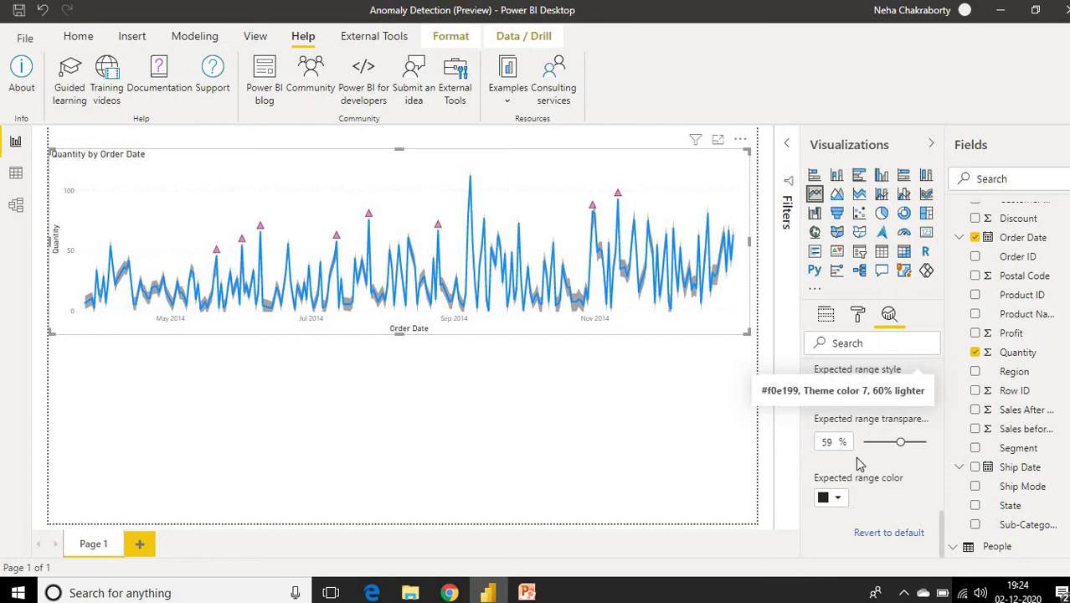
click(837, 499)
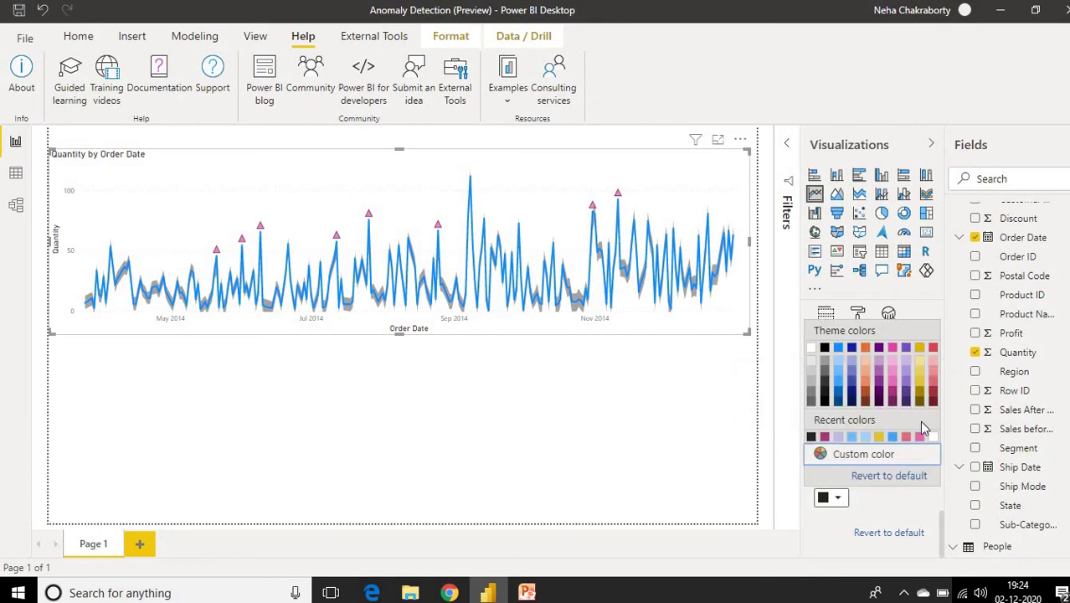
click(922, 375)
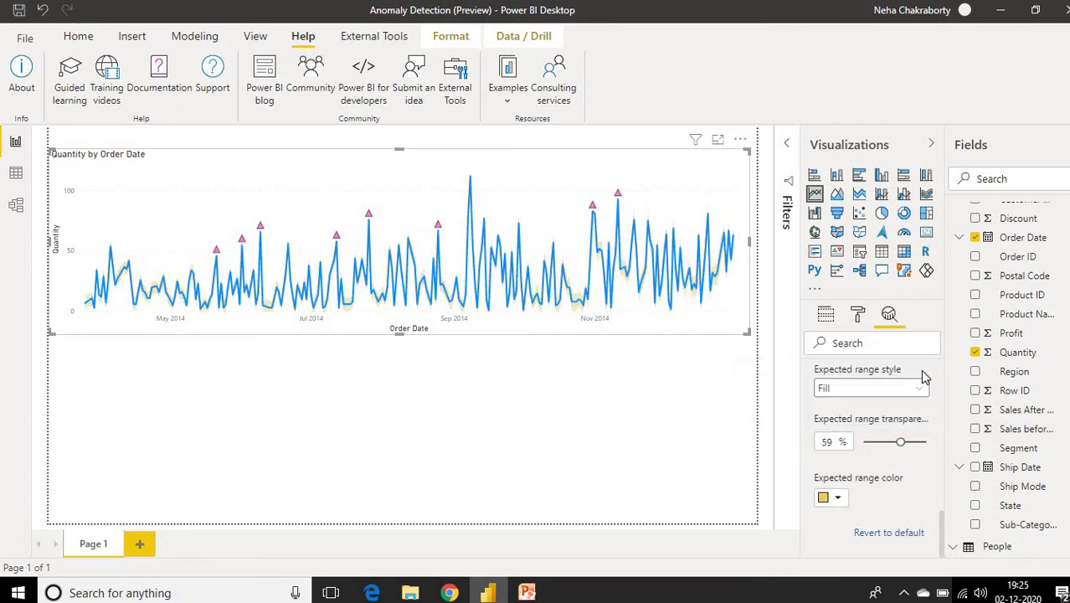
click(839, 499)
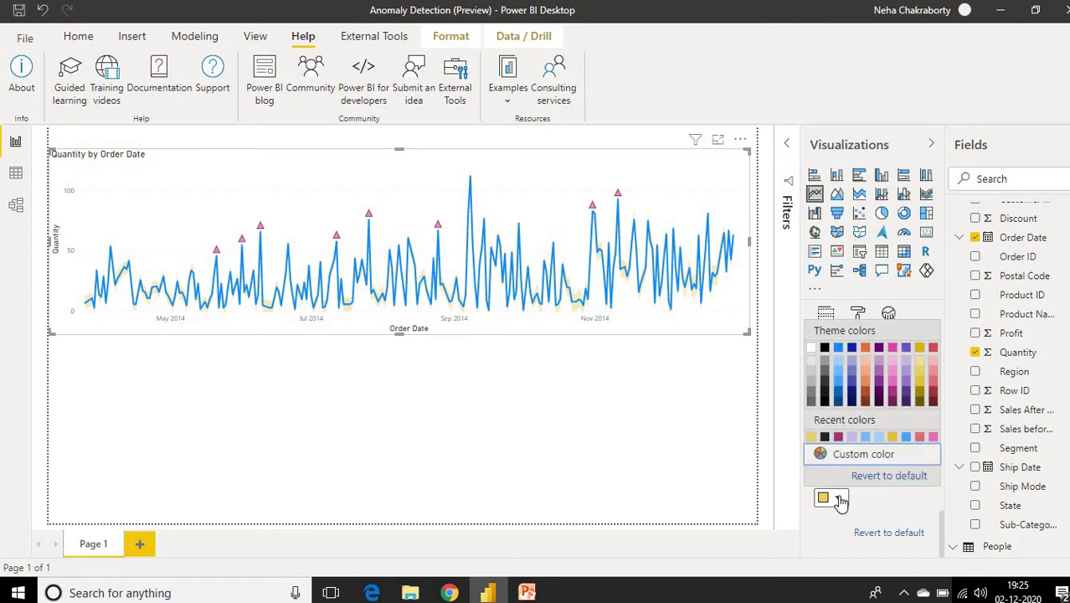
click(922, 387)
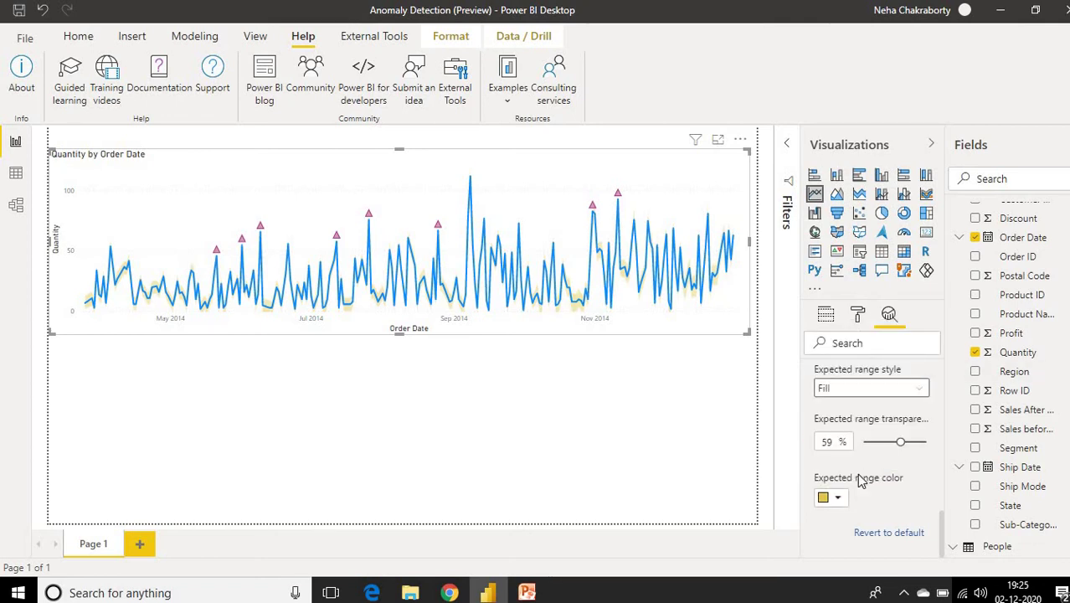
Set the expected range color to a dark yellow shade of the Theme color 7 family.
click(839, 499)
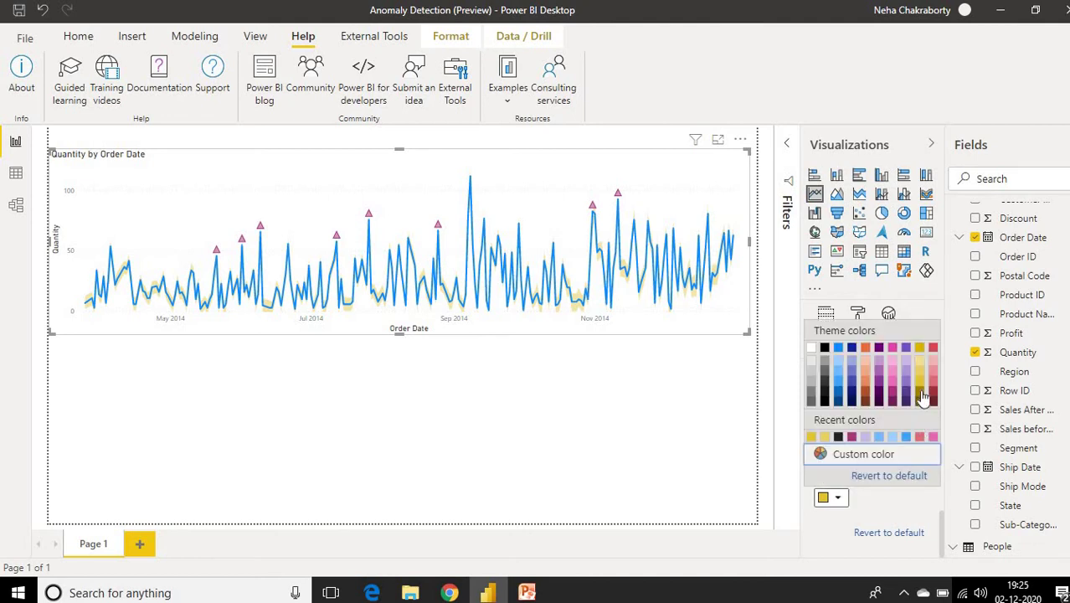
click(921, 394)
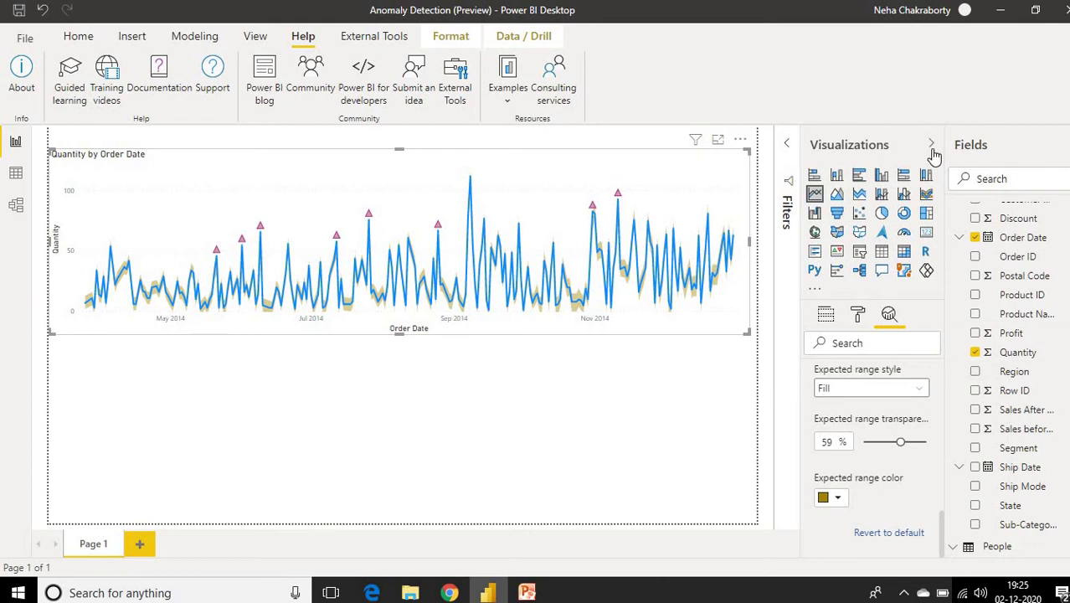
Open the 11 November 2014 anomaly on the line chart and review its possible explanations.
click(618, 196)
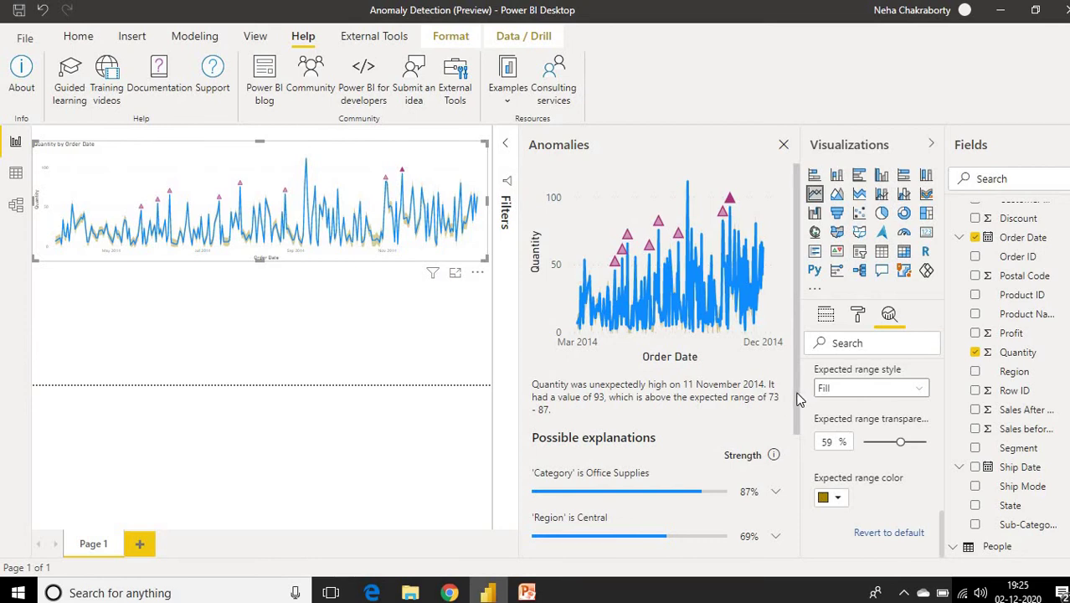
drag(797, 399, 791, 515)
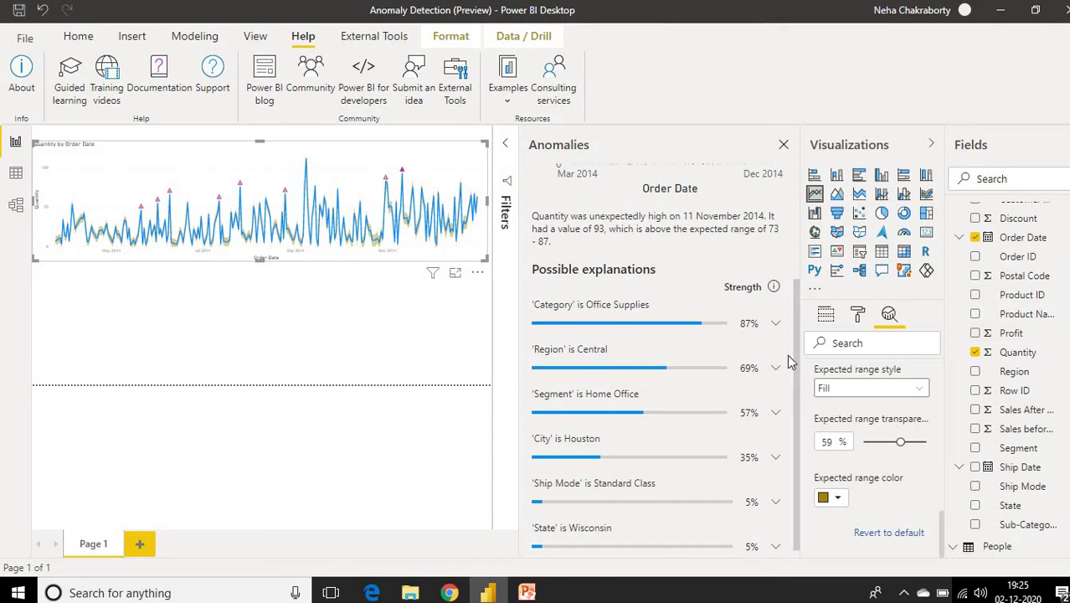
Add the Office Supplies category explanation chart to the report and narrow it to about half the page width.
click(777, 325)
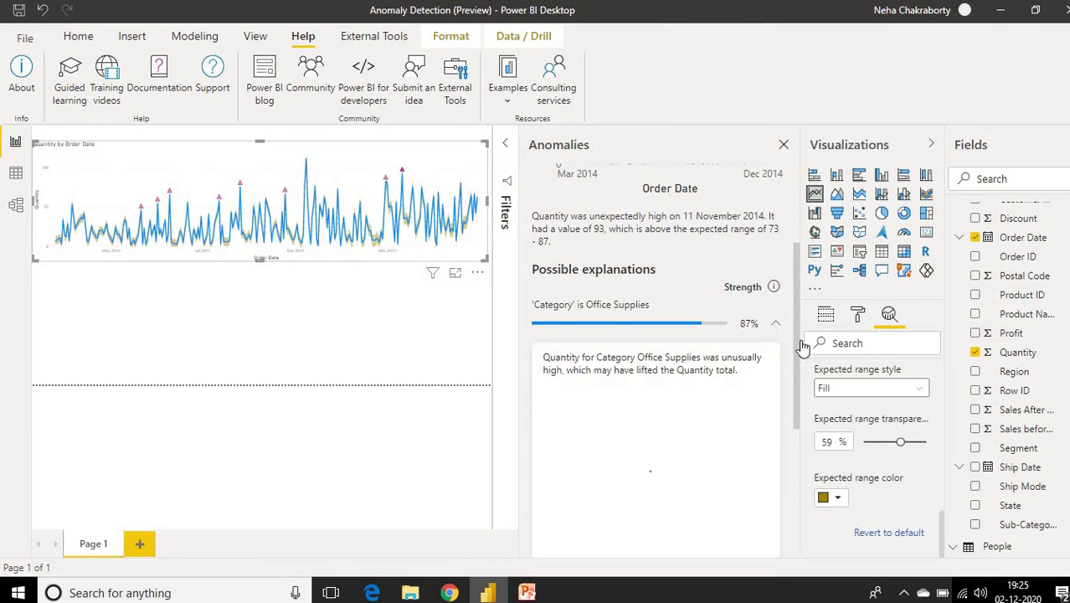
drag(798, 339, 793, 437)
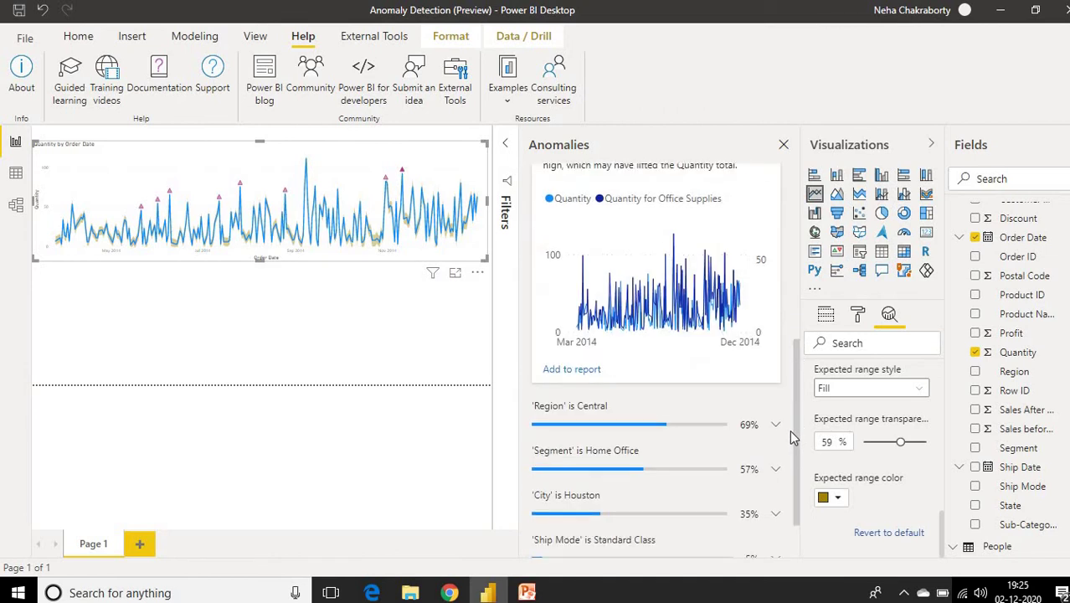
click(584, 373)
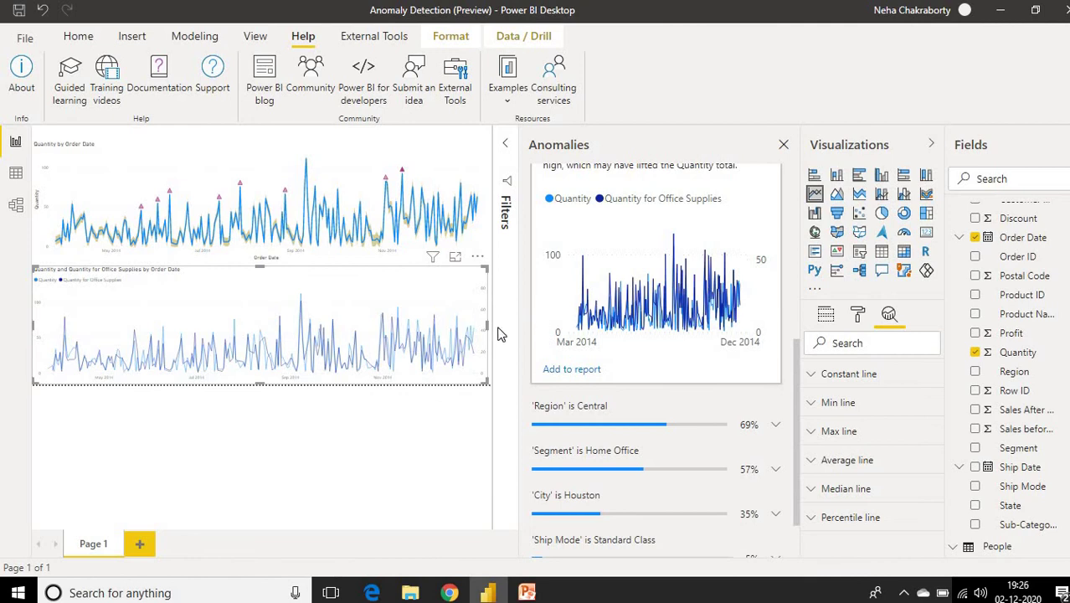
drag(488, 325, 282, 327)
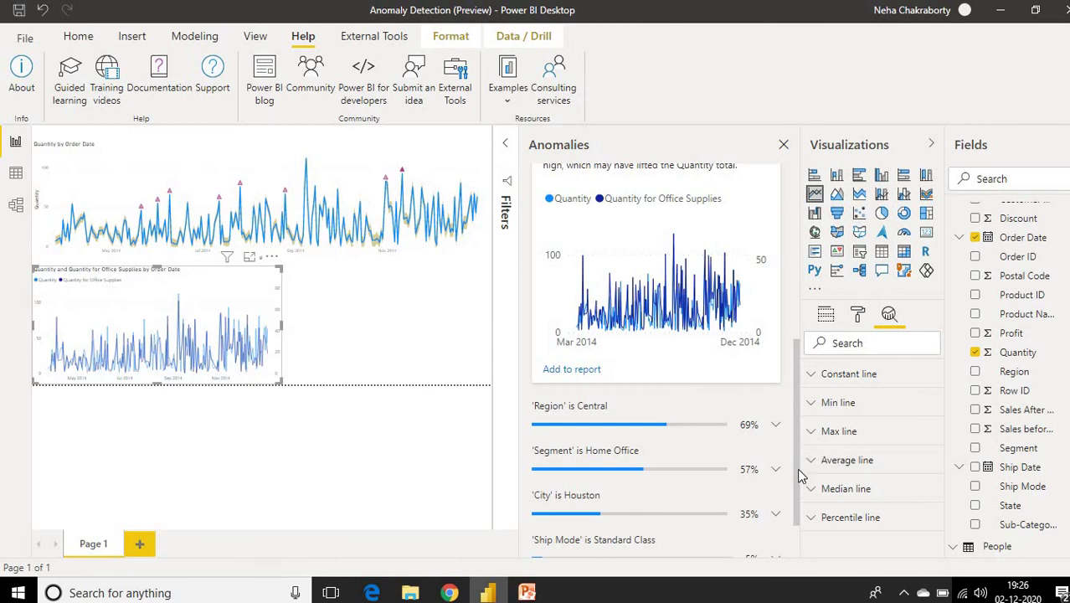
Expand the Home Office segment explanation and add its chart to the report.
scroll(802, 475, down, 2)
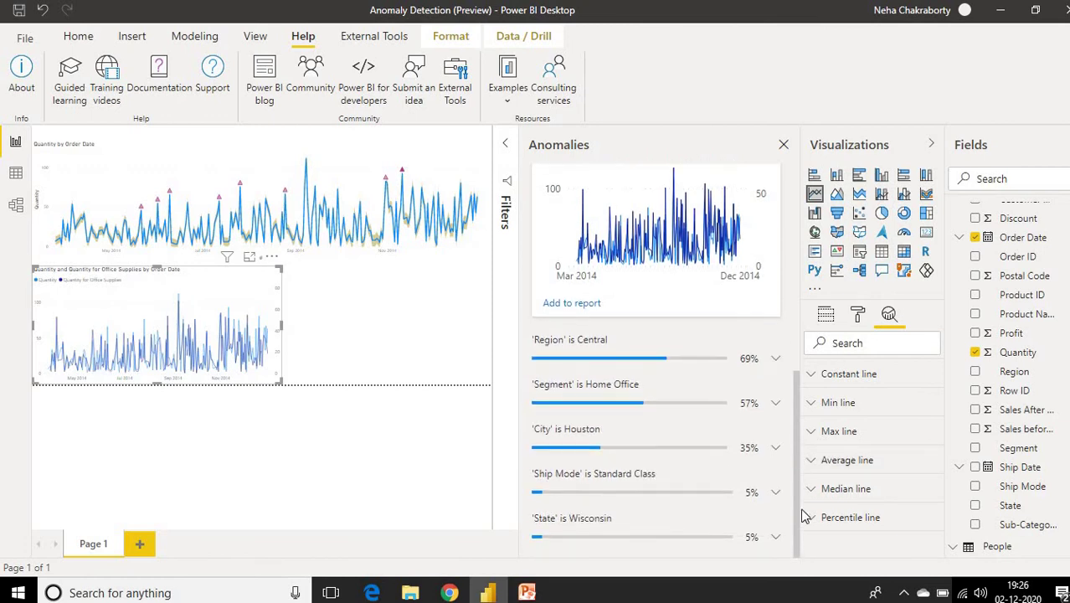
click(775, 403)
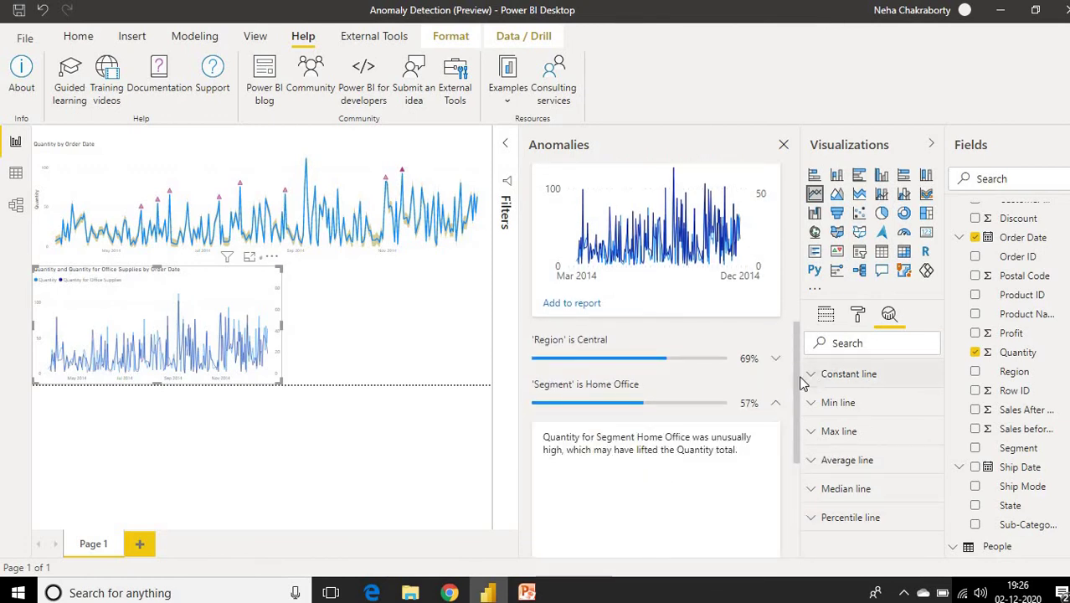
scroll(800, 416, down, 1)
scroll(803, 416, down, 2)
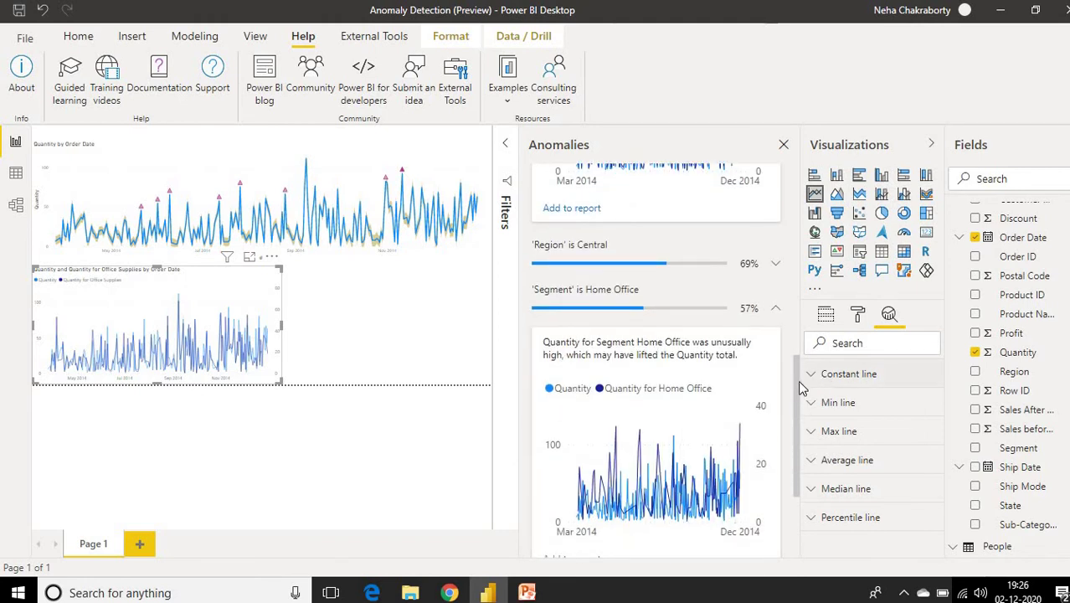
drag(798, 387, 792, 432)
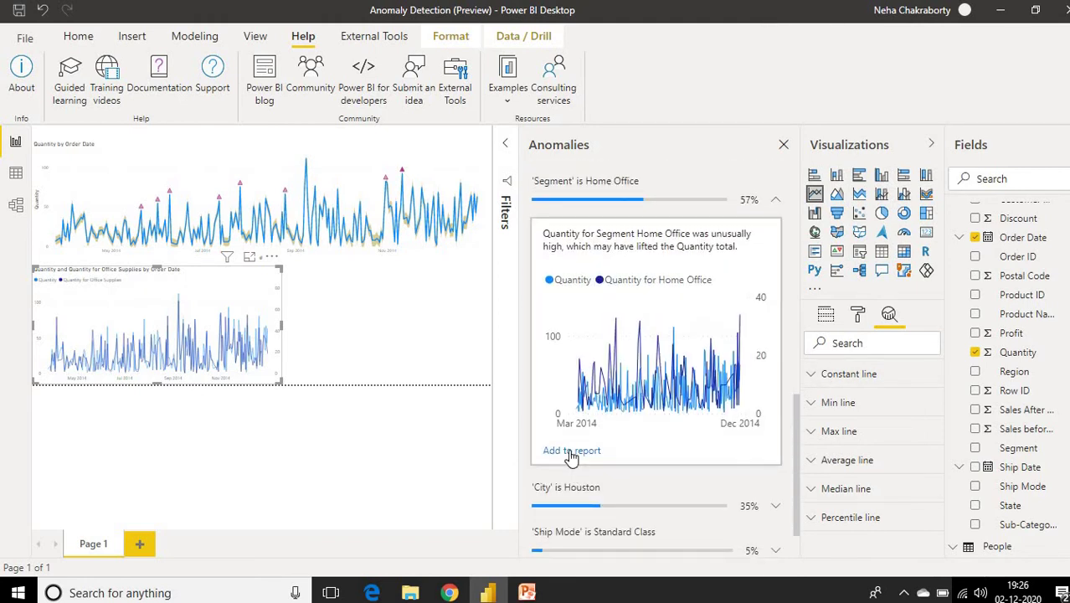
click(571, 451)
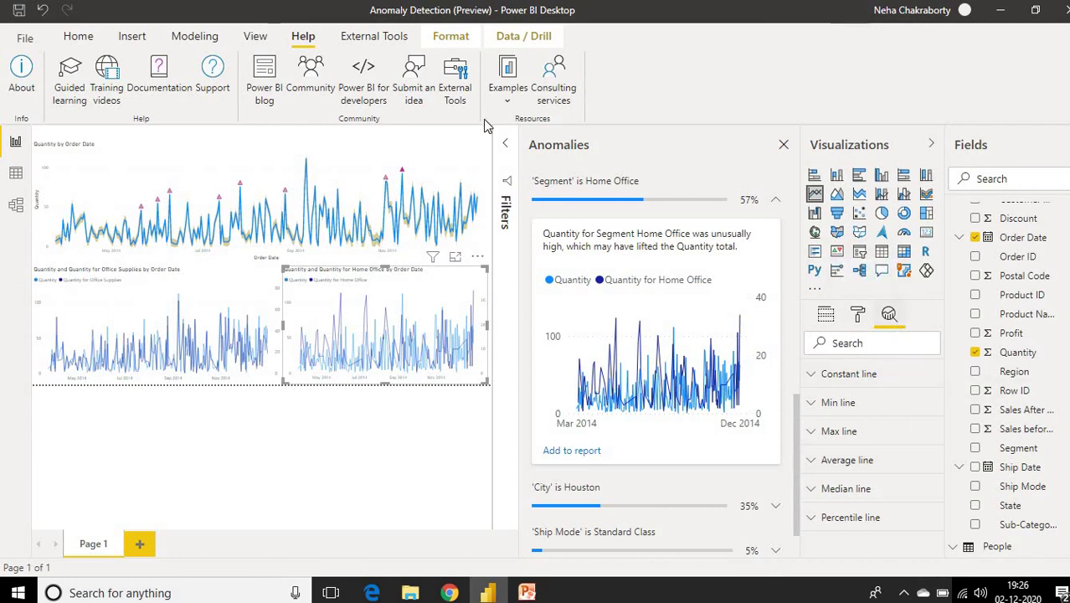
Add the Segment field as the Explain by field for the main line chart's anomalies and apply it.
click(435, 158)
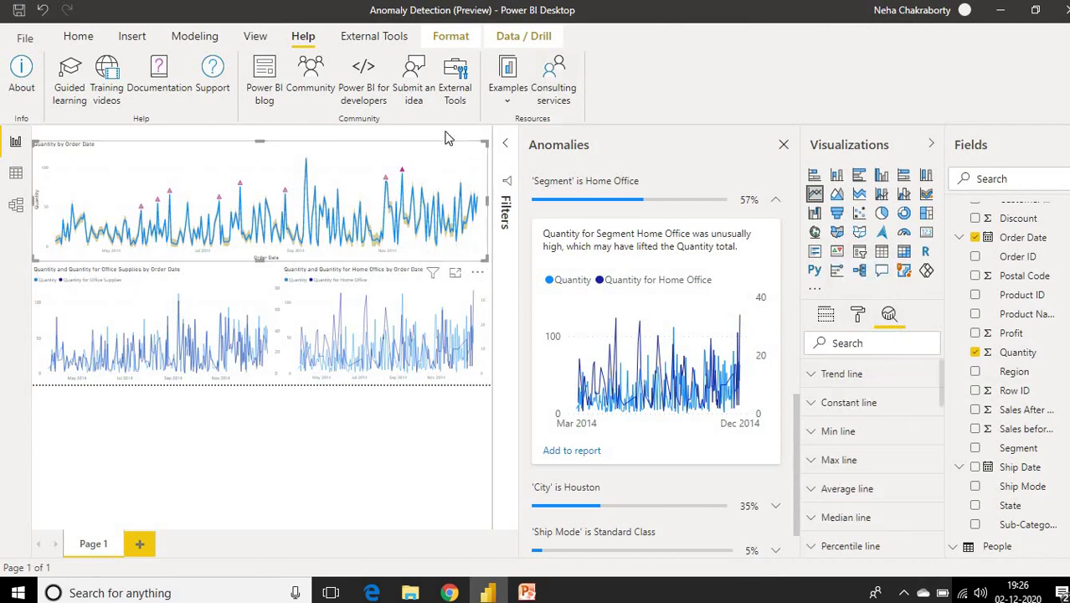
drag(944, 385, 945, 453)
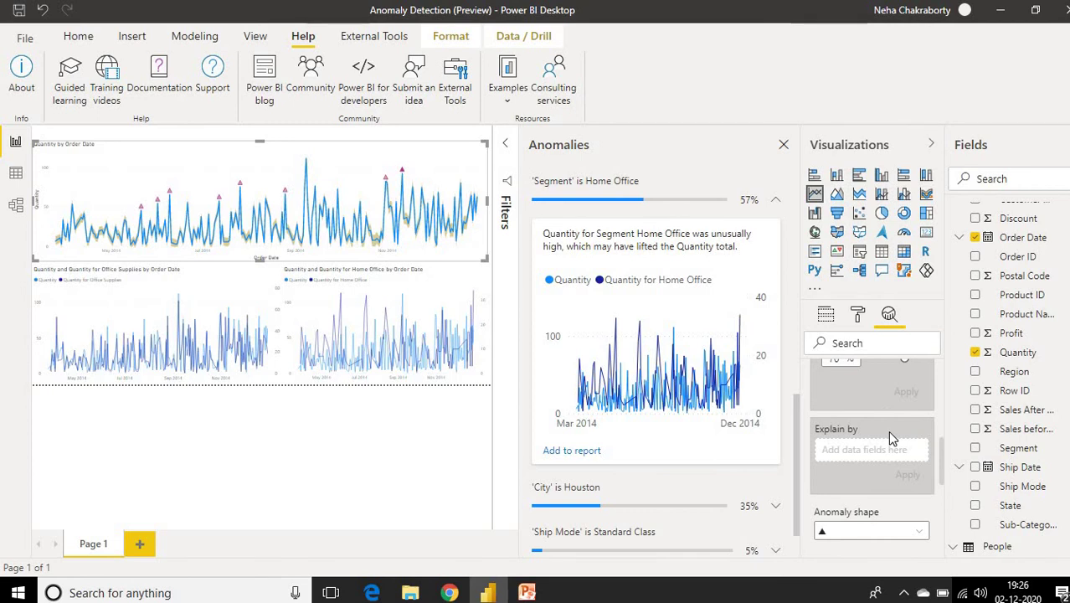
mouse_move(889, 433)
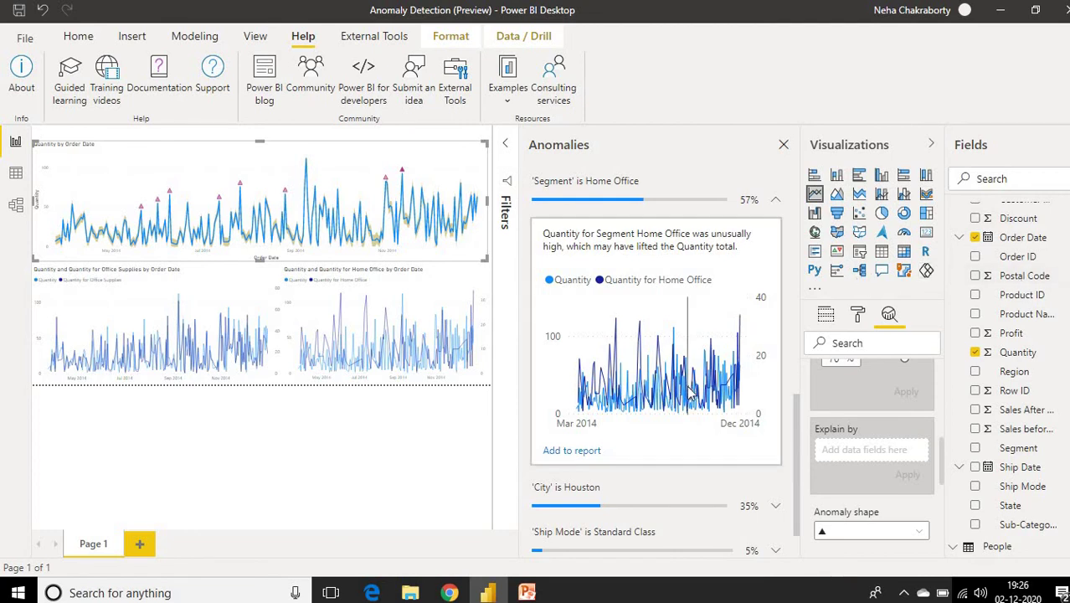
mouse_move(691, 394)
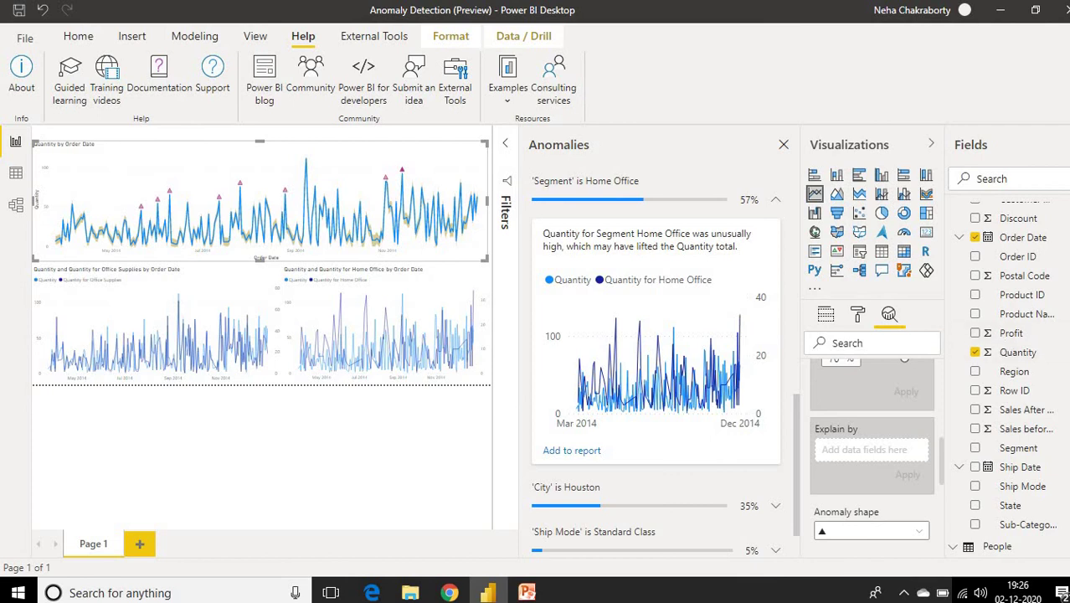
drag(1021, 452, 874, 451)
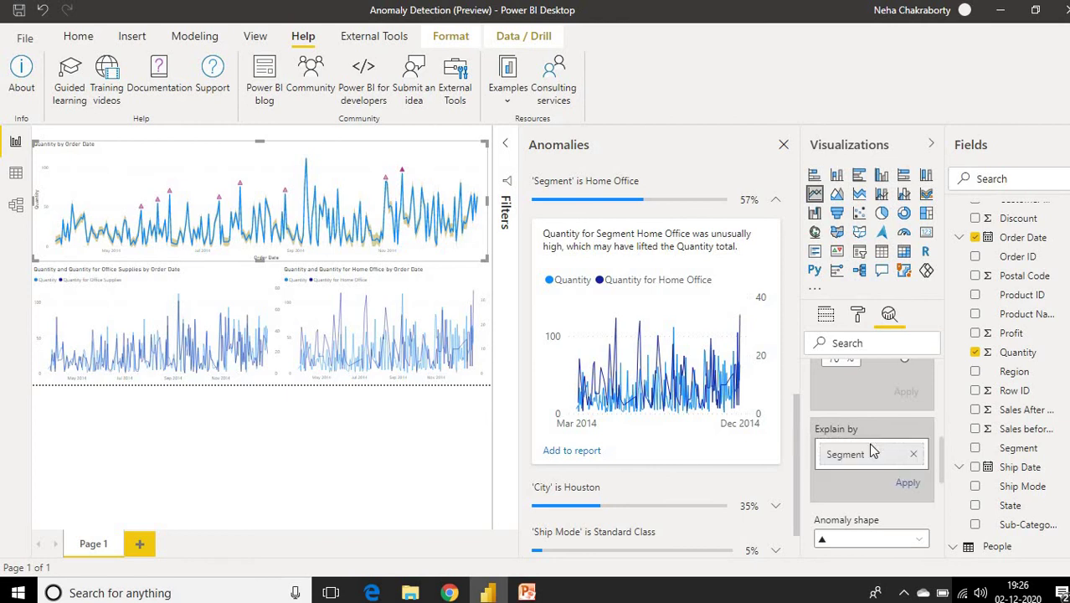
click(912, 489)
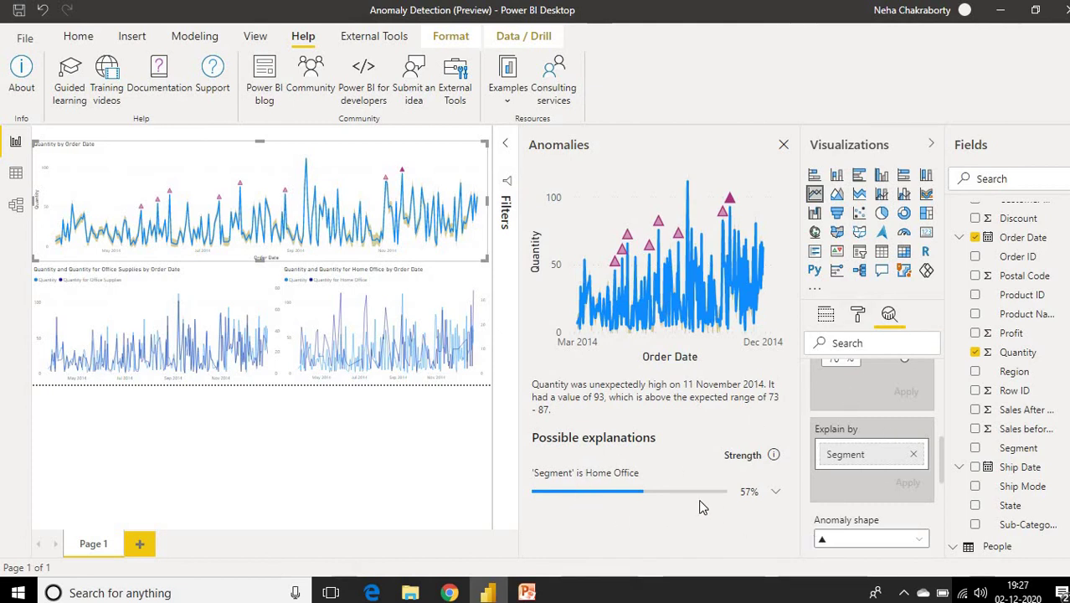
Expand the Home Office segment explanation for the 11 November 2014 anomaly and review its chart.
click(776, 494)
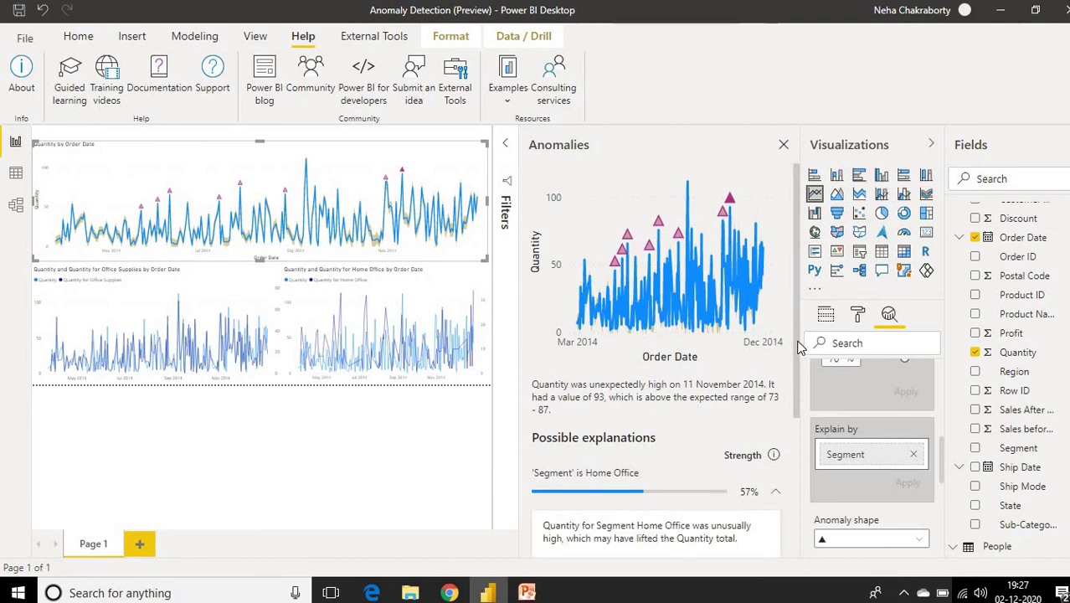
scroll(788, 362, down, 1)
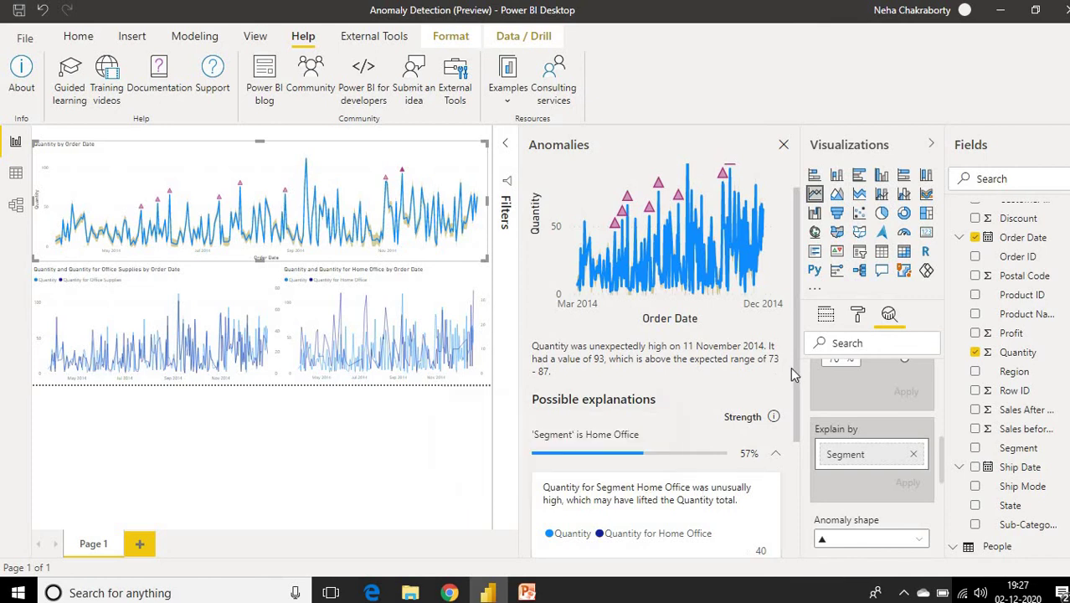
scroll(798, 421, down, 2)
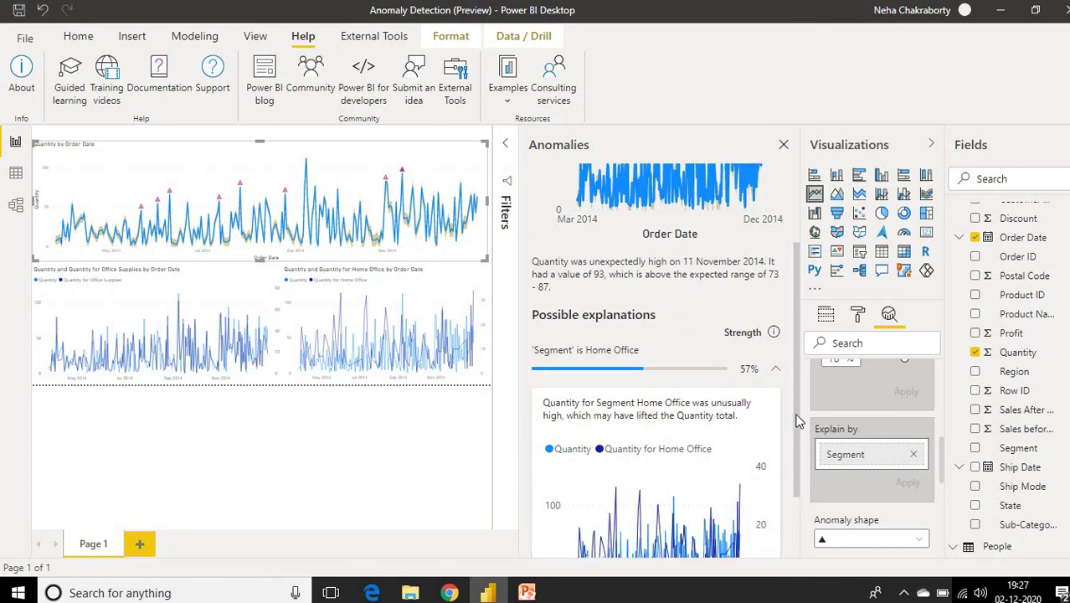
drag(796, 421, 799, 484)
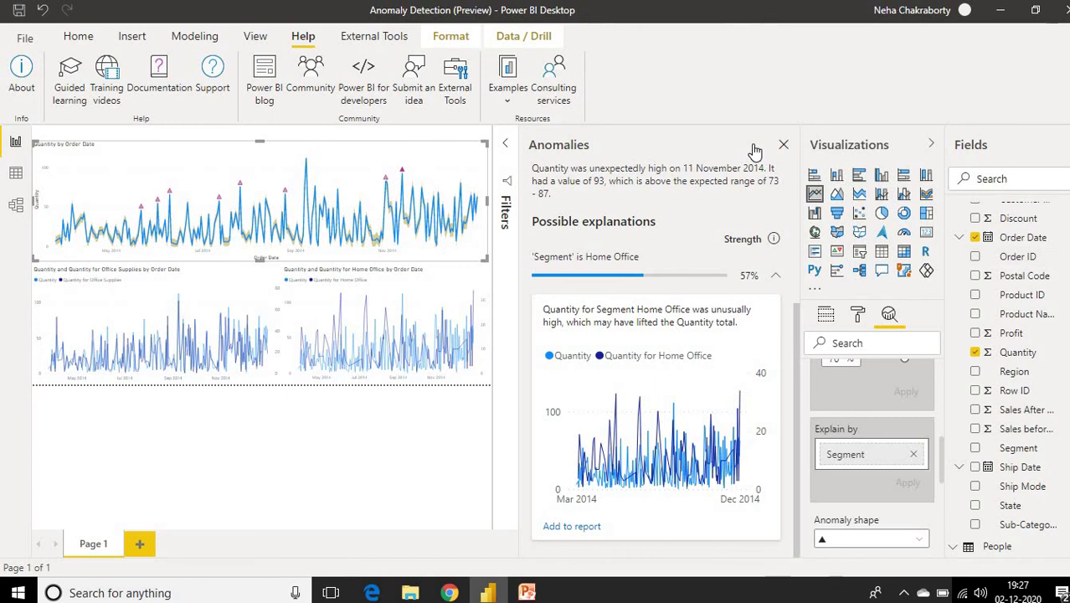
Switch to the PowerPoint slide show and advance to the Points to Remember slide.
key(alt+Tab)
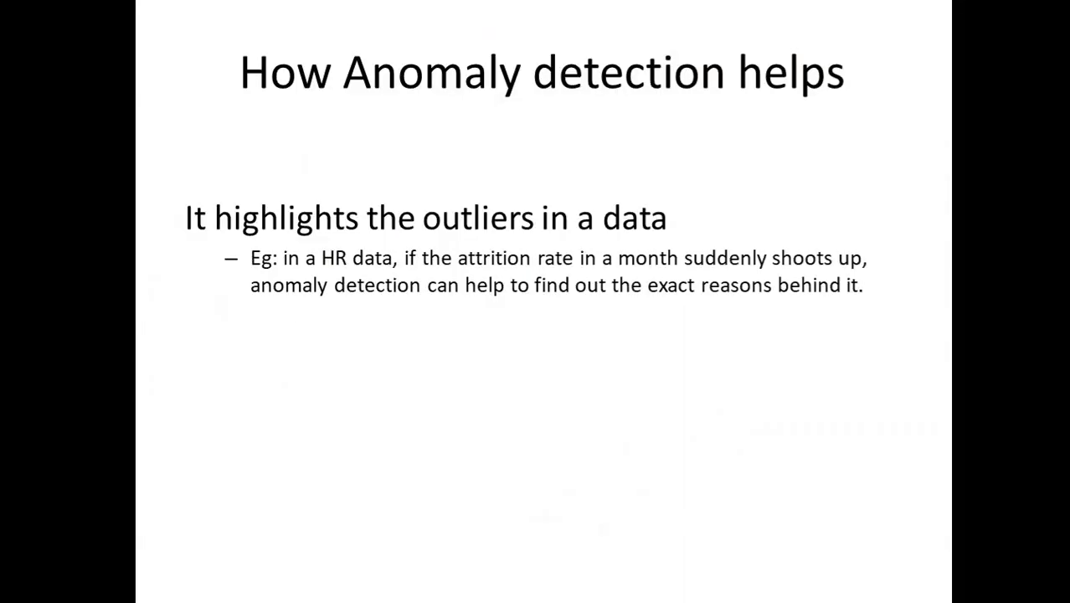
key(Right)
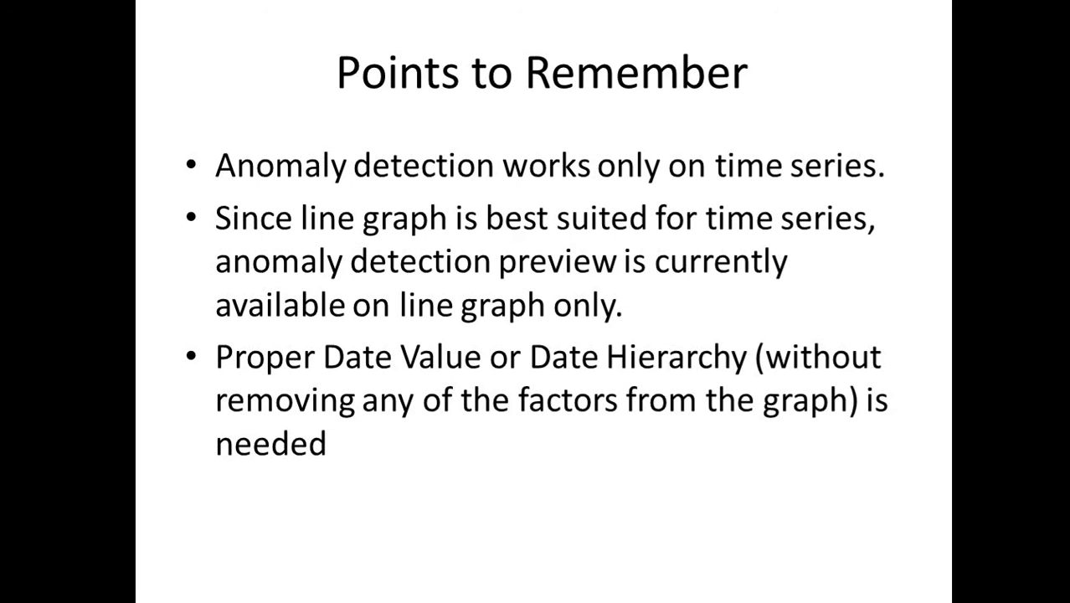
Return to Power BI, change the main line chart's Order Date axis to Date Hierarchy, and remove its Year level.
key(alt+Tab)
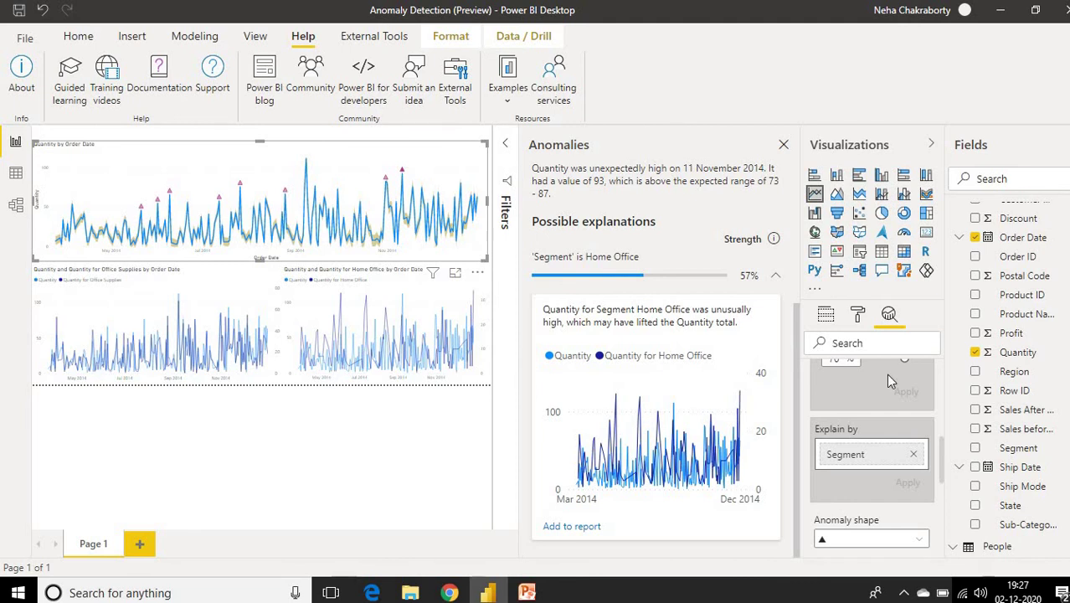
click(827, 317)
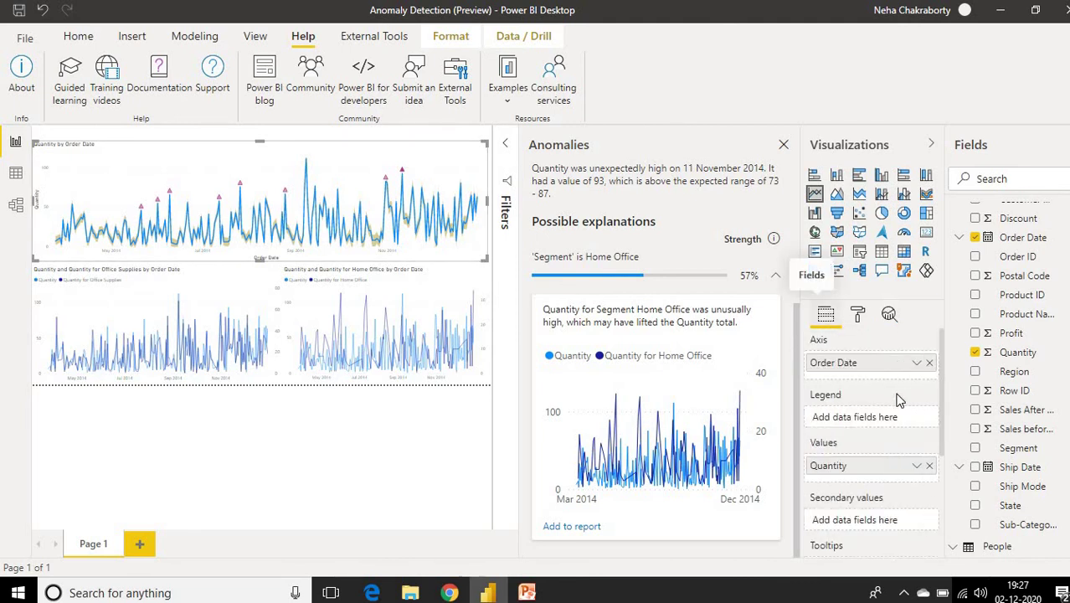
click(917, 362)
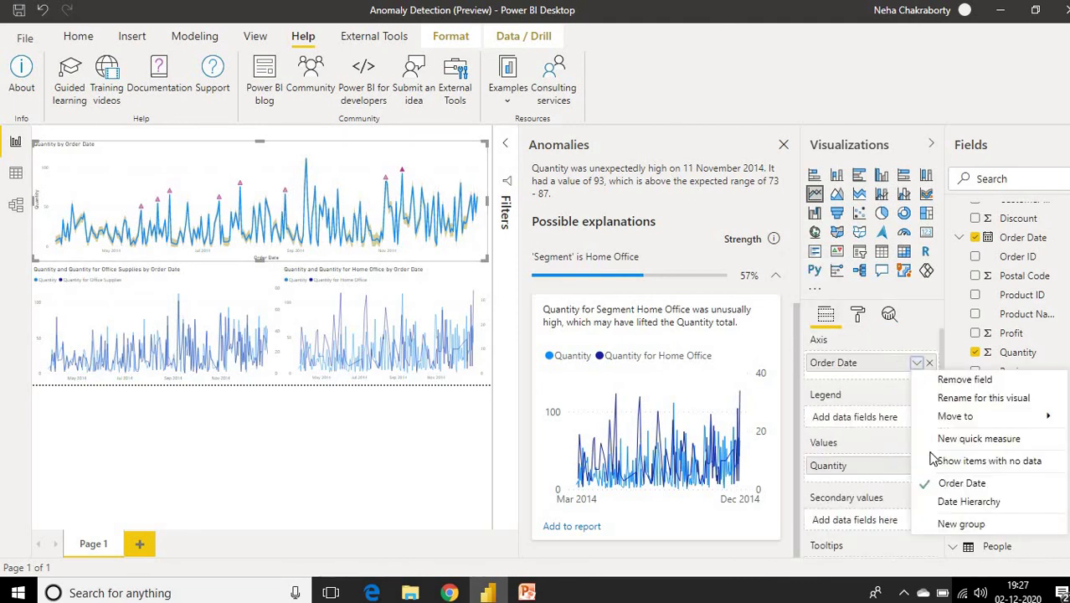
click(945, 502)
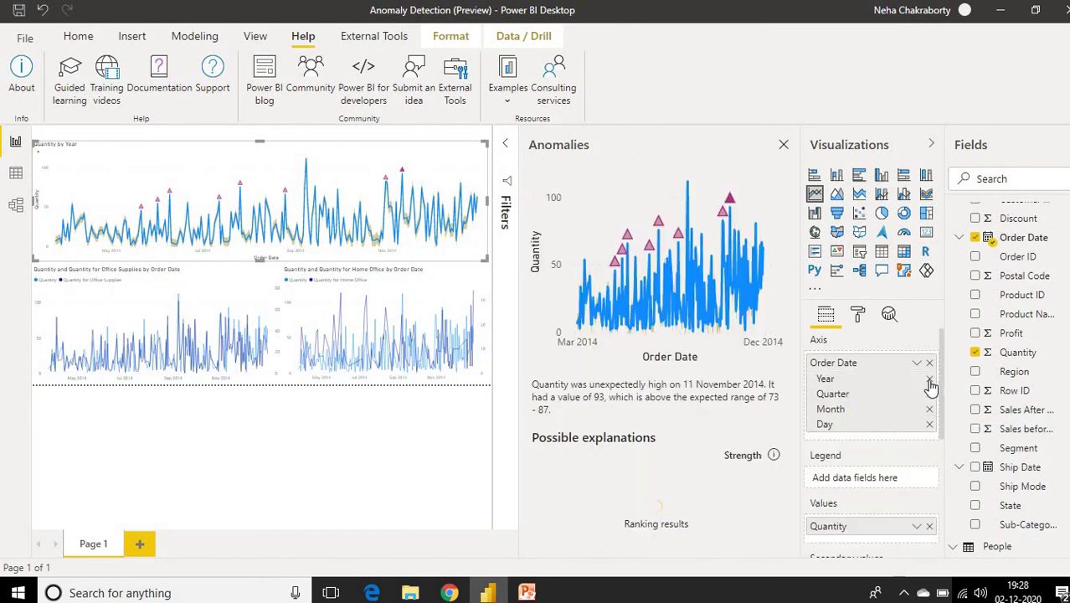
click(930, 379)
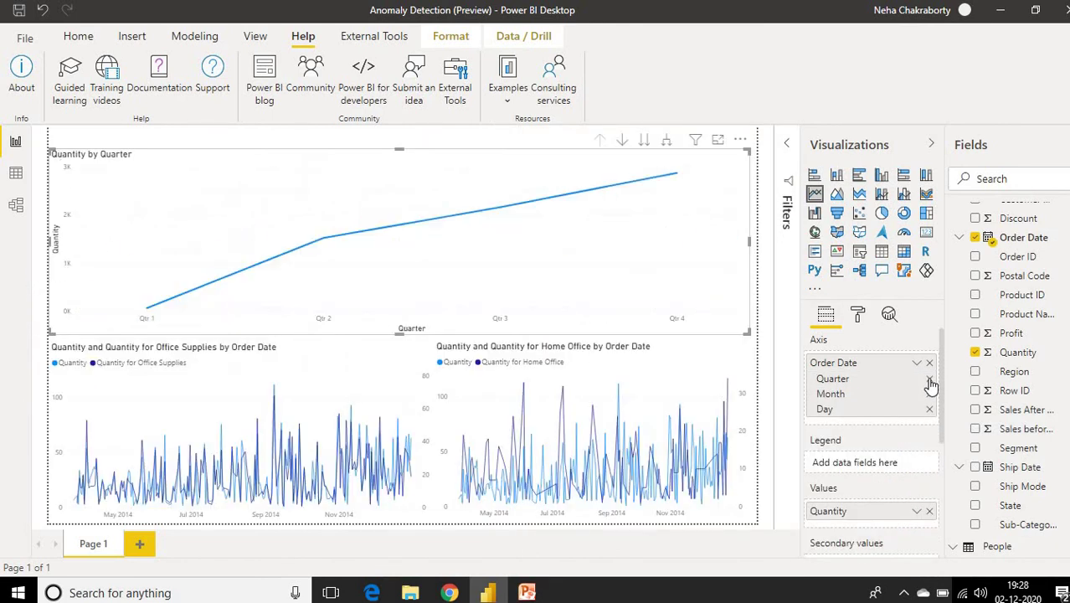
Examine the requirements for Find anomalies in the line chart's analytics options.
click(889, 315)
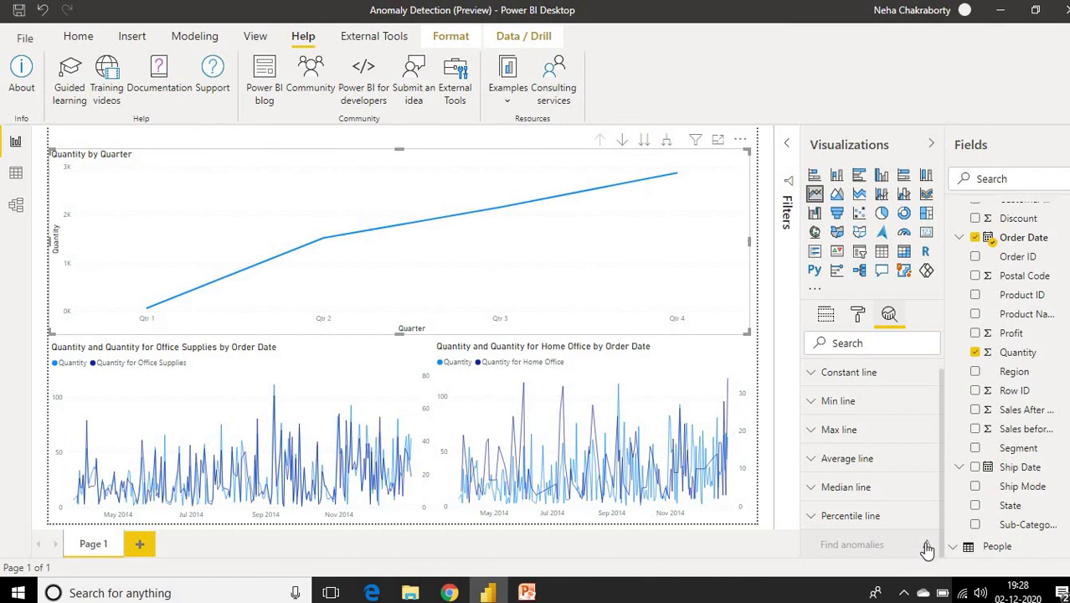
mouse_move(927, 548)
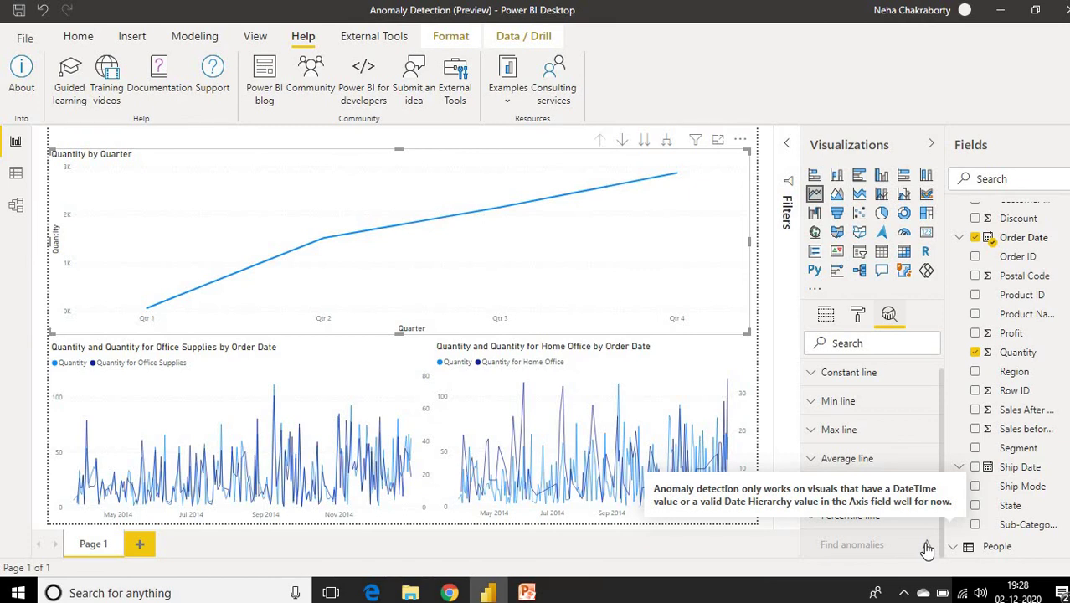
Switch to the PowerPoint slide show and advance to the closing Thank You slide.
key(alt+Tab)
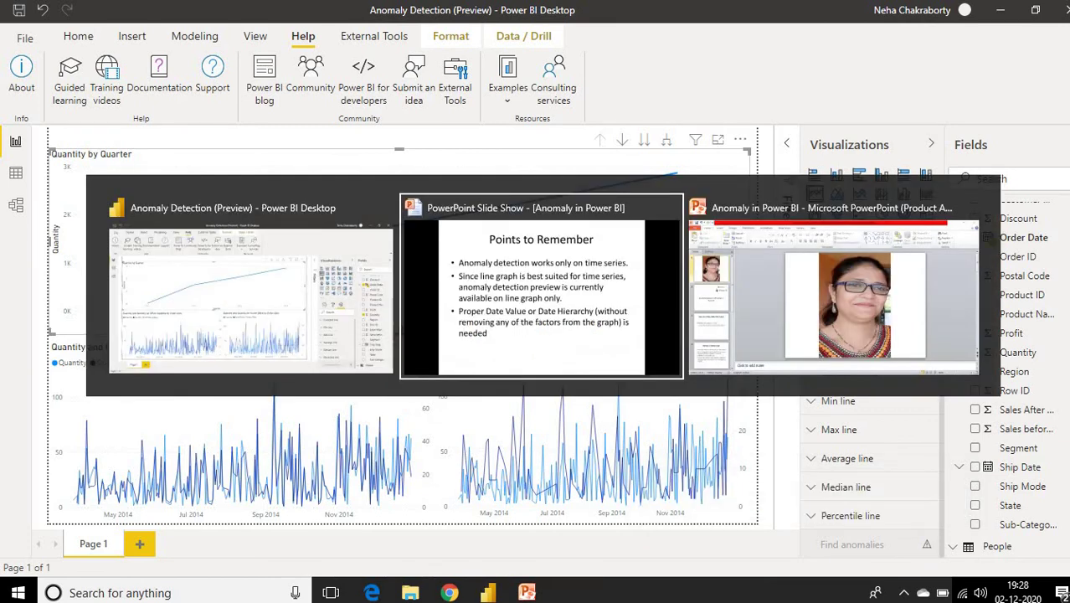
key(Right)
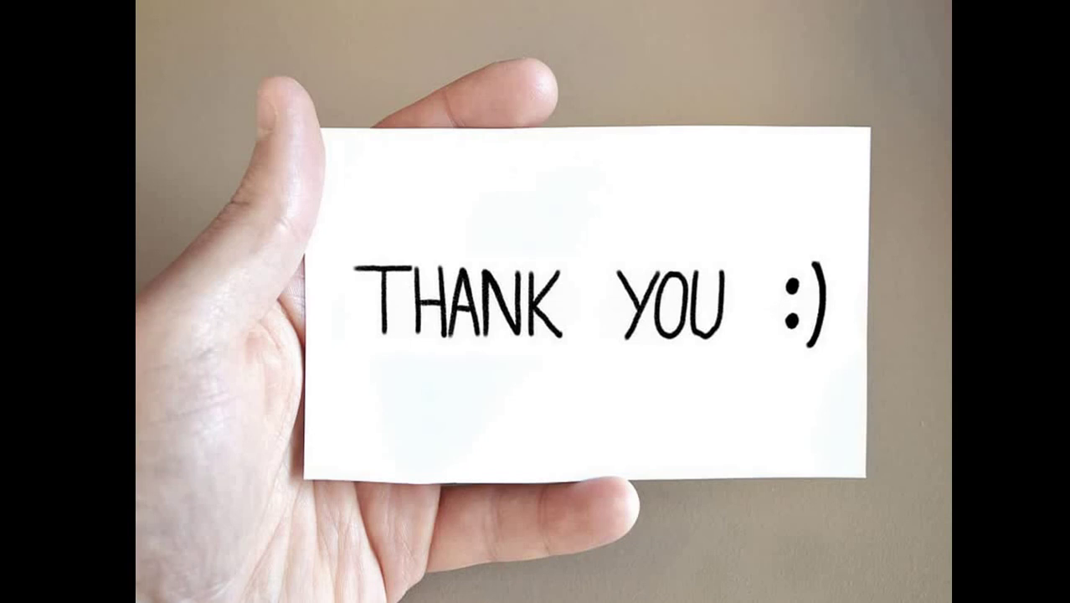